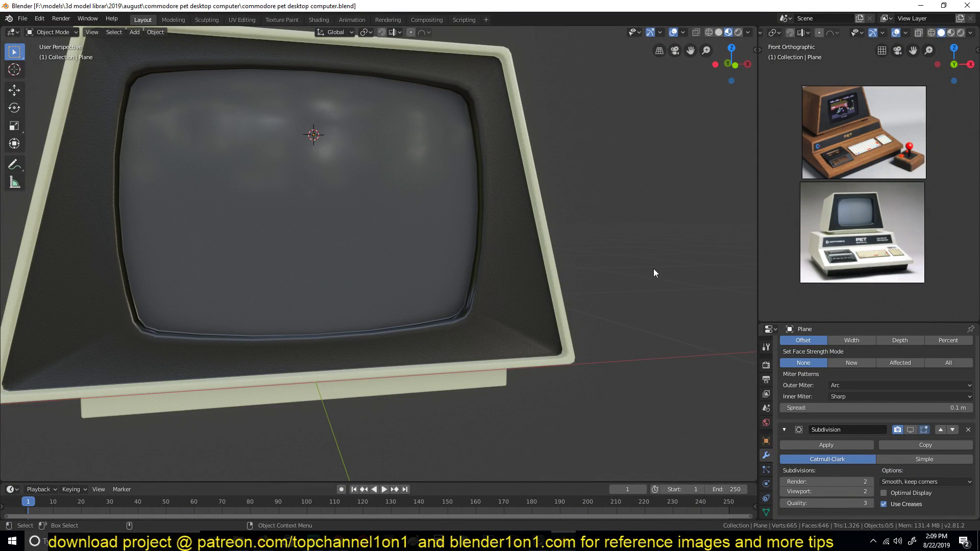
scroll(651, 275, up, 2)
Step: Orbit around the monitor and turn the Subdivision modifier's smoothing display off
middle_drag(652, 275, 636, 302)
scroll(627, 280, down, 4)
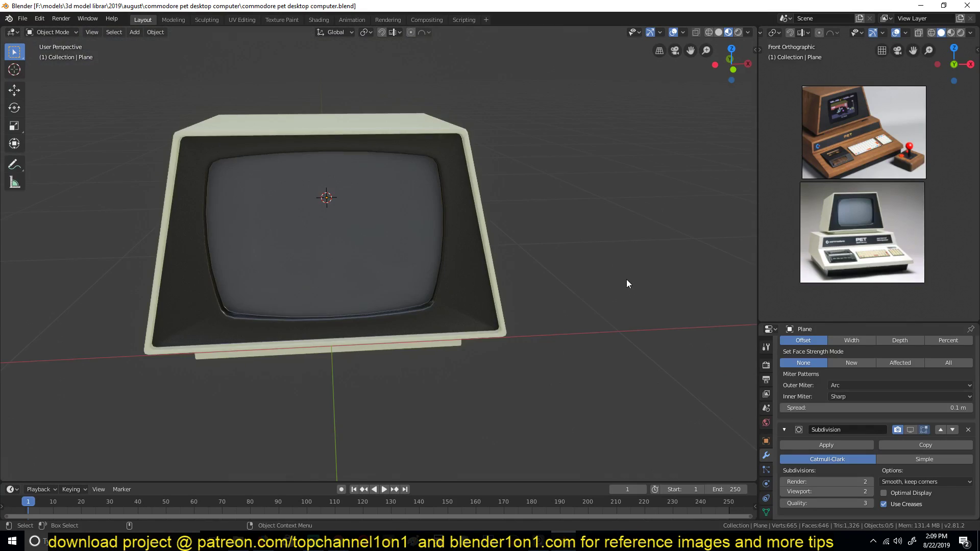
scroll(633, 260, up, 5)
middle_drag(633, 260, 601, 368)
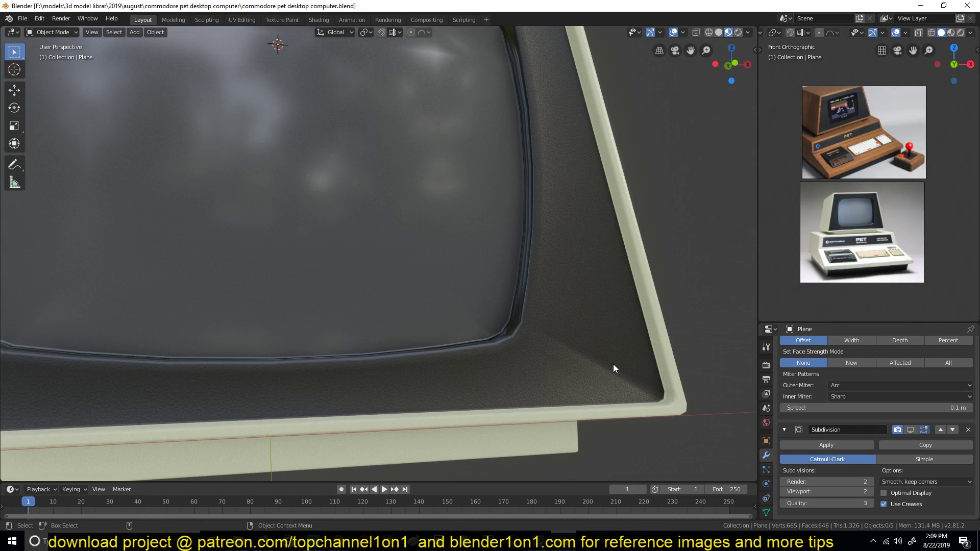
scroll(614, 364, down, 4)
scroll(585, 348, down, 1)
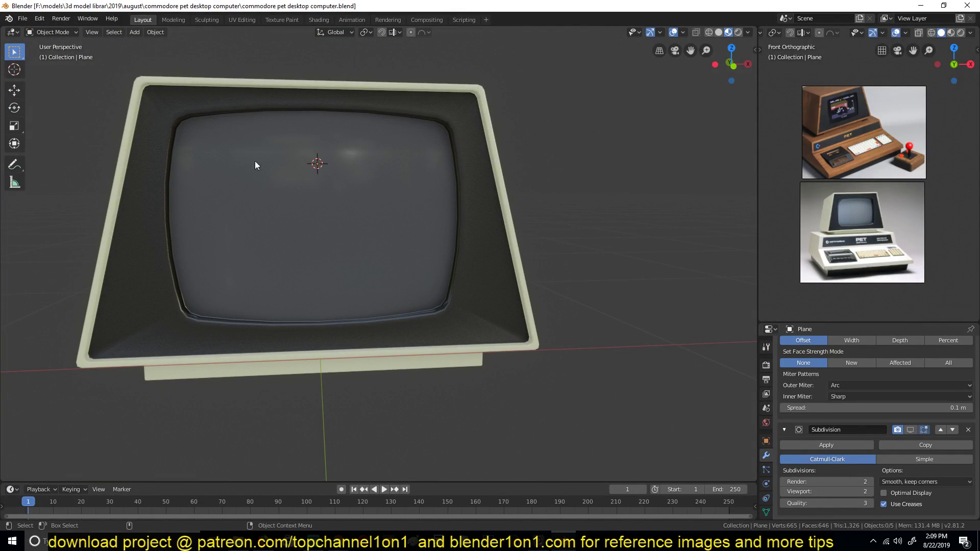
scroll(227, 295, down, 5)
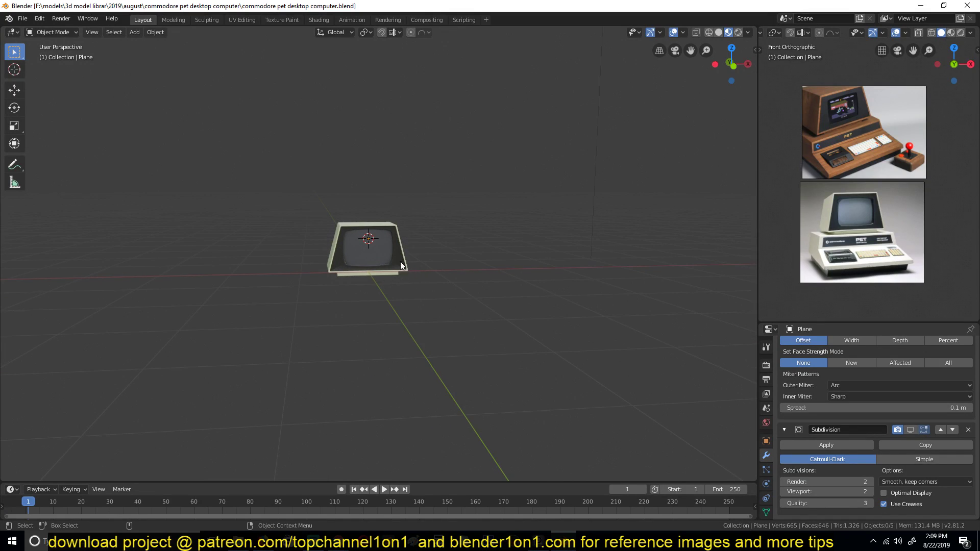
scroll(399, 276, up, 3)
scroll(392, 244, up, 4)
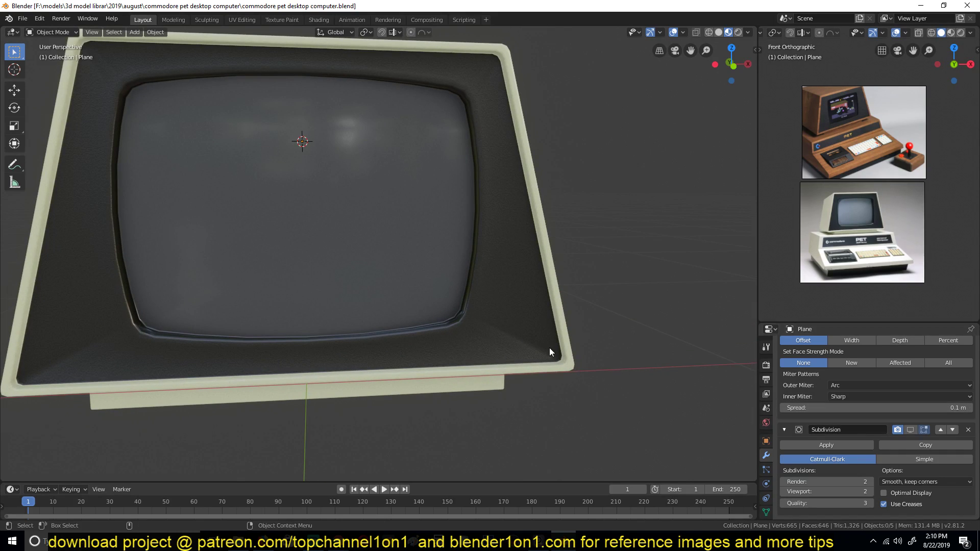
click(913, 435)
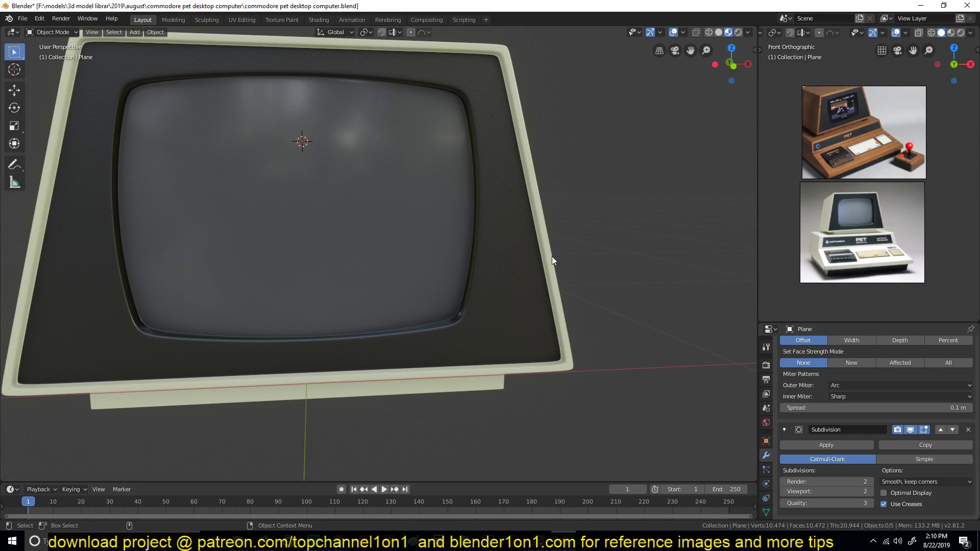
scroll(551, 242, down, 3)
scroll(550, 242, down, 2)
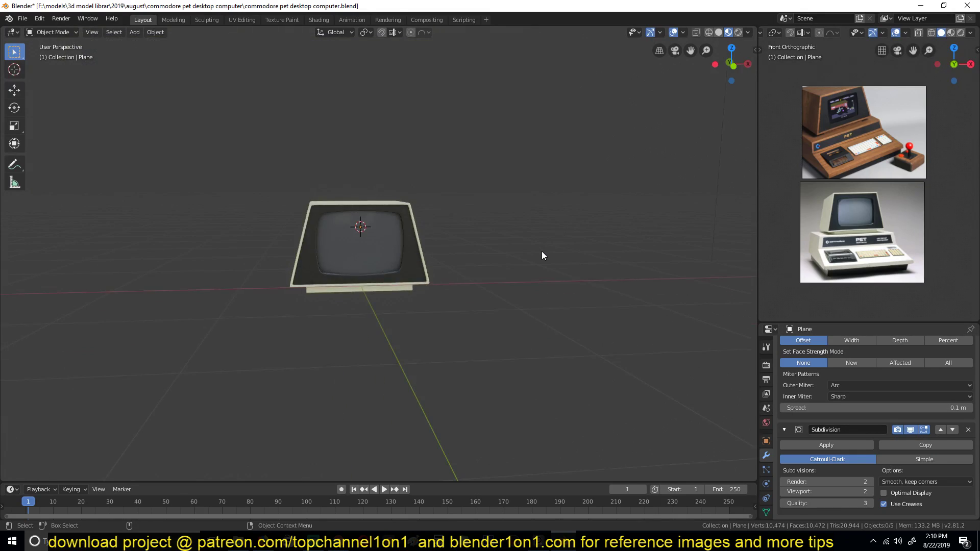
scroll(541, 252, up, 1)
scroll(540, 254, down, 2)
mouse_move(541, 254)
middle_down()
mouse_move(502, 302)
mouse_move(460, 284)
mouse_move(527, 258)
mouse_move(445, 276)
mouse_move(456, 278)
middle_up()
scroll(467, 283, down, 3)
scroll(456, 279, up, 2)
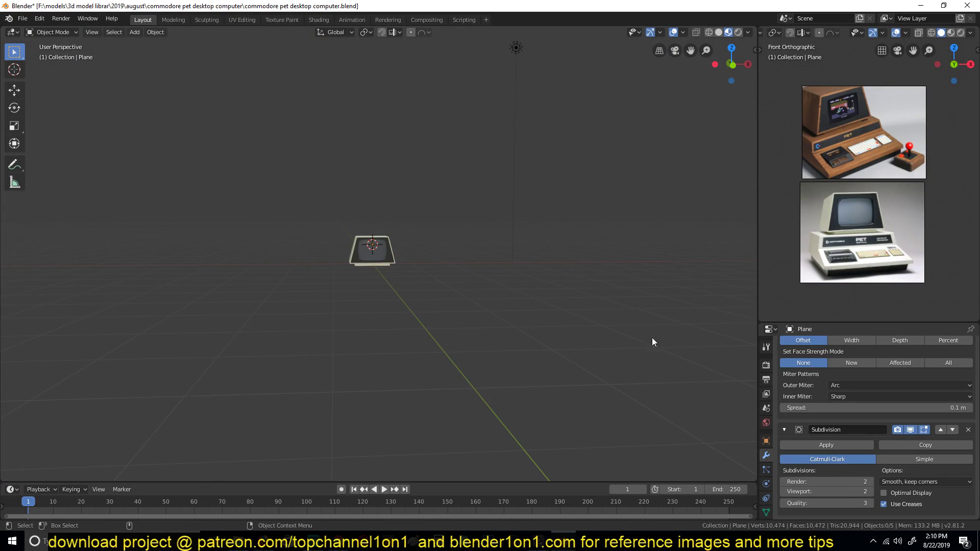
scroll(480, 332, up, 8)
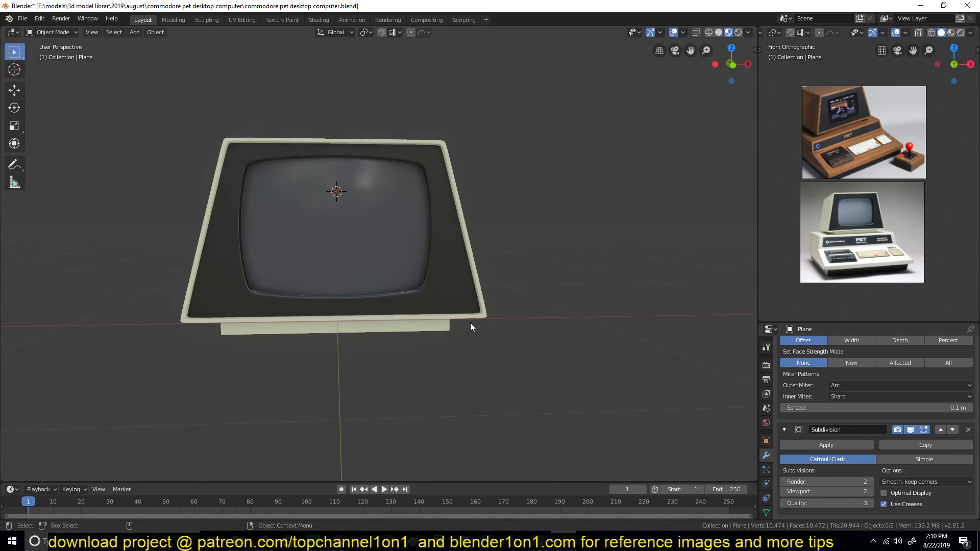
click(924, 430)
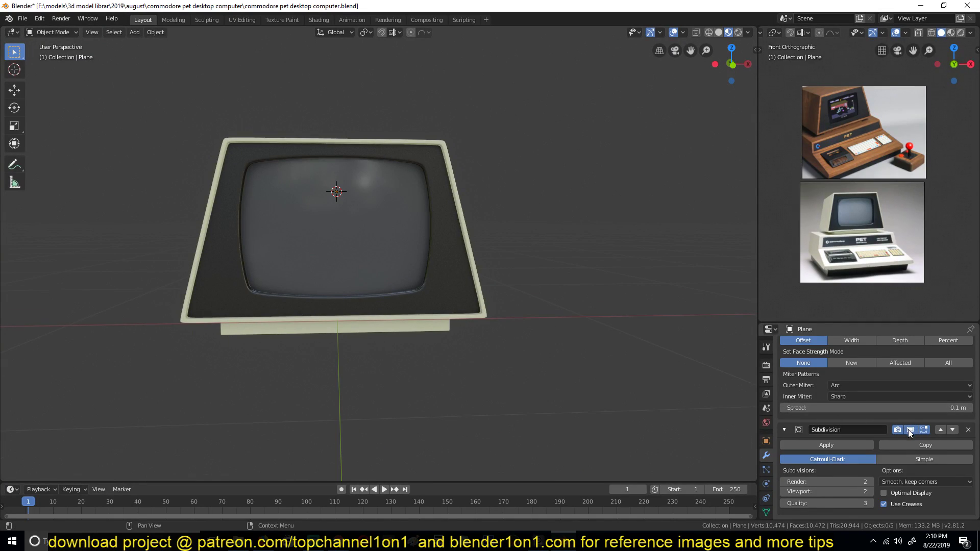
click(910, 429)
scroll(555, 358, up, 3)
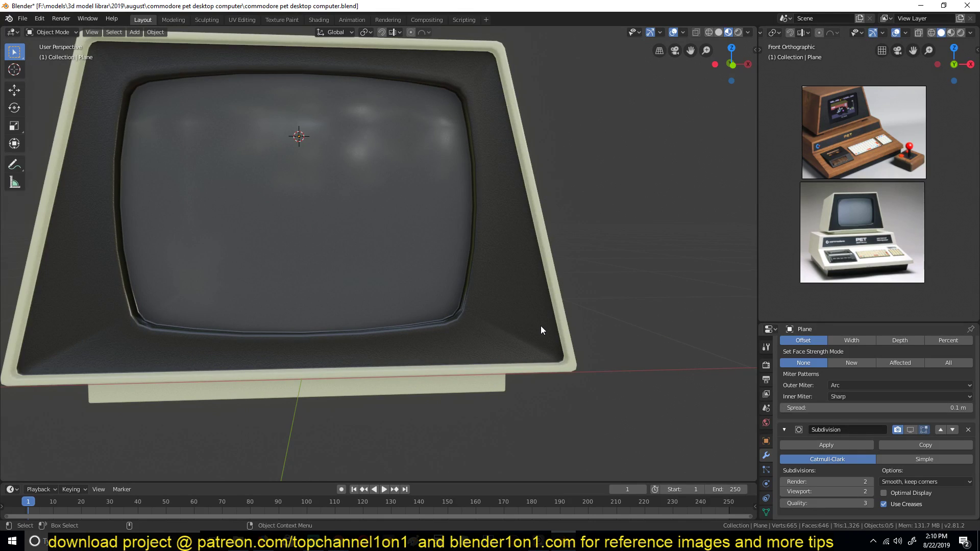
Step: In Edit Mode, select the bottom, right-side and top bezel faces around the screen
key(Tab)
key(alt+a)
middle_drag(540, 310, 538, 292)
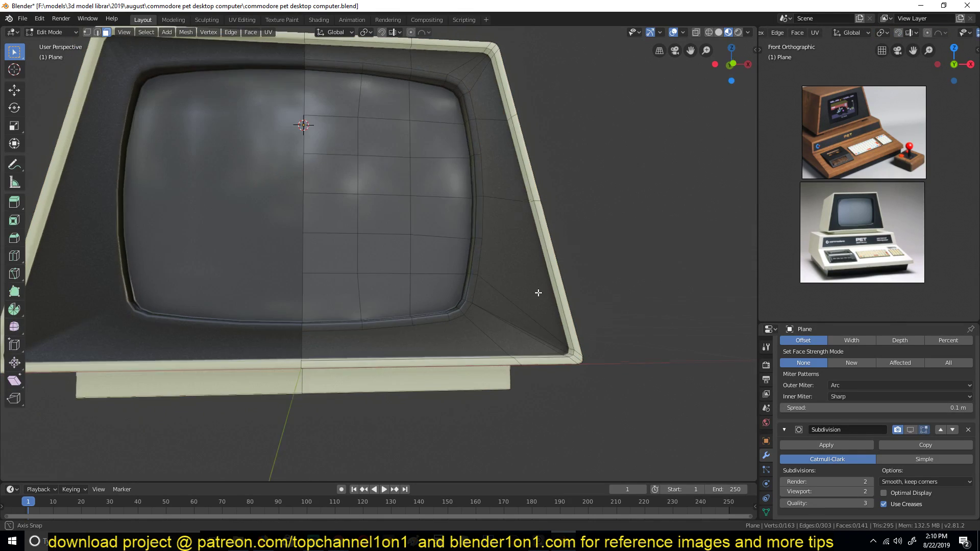
scroll(539, 291, up, 3)
scroll(543, 299, up, 2)
mouse_move(569, 339)
shift+middle_down()
mouse_move(460, 273)
mouse_move(593, 347)
shift+middle_up()
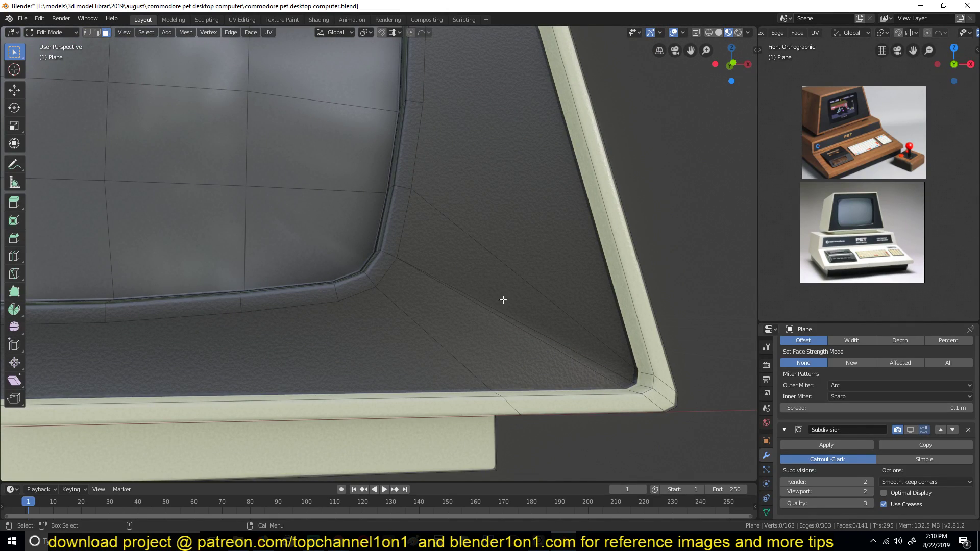
scroll(480, 191, down, 5)
middle_drag(479, 191, 485, 186)
scroll(486, 190, up, 2)
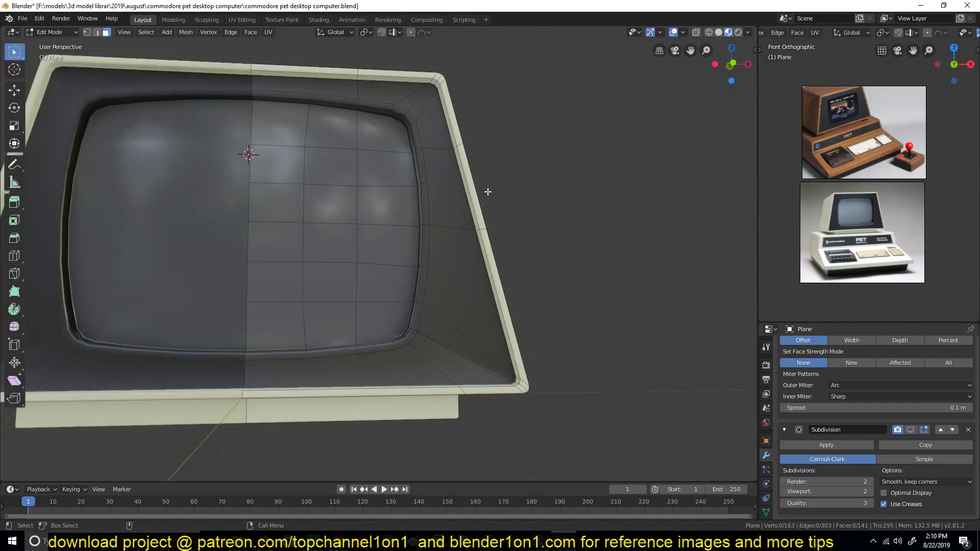
scroll(486, 191, up, 2)
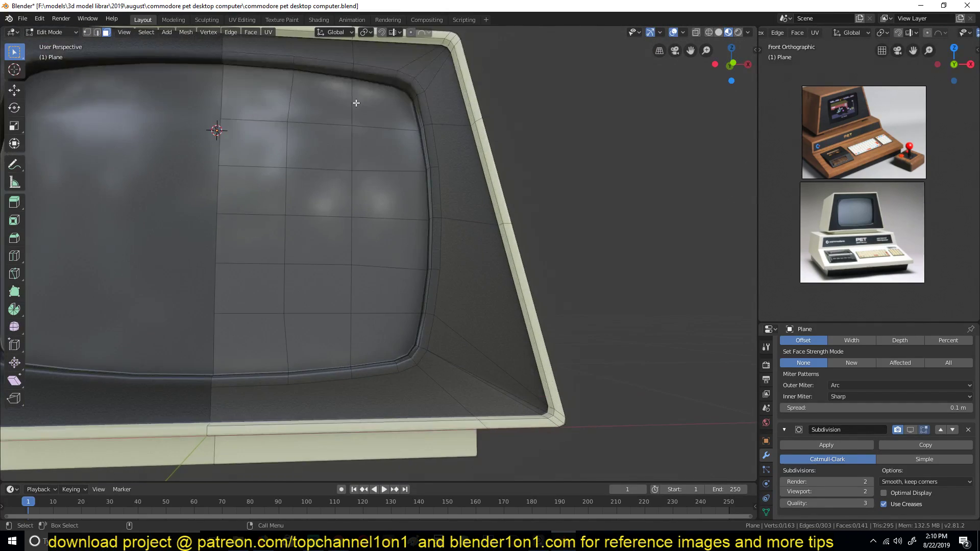
click(317, 401)
shift+click(485, 391)
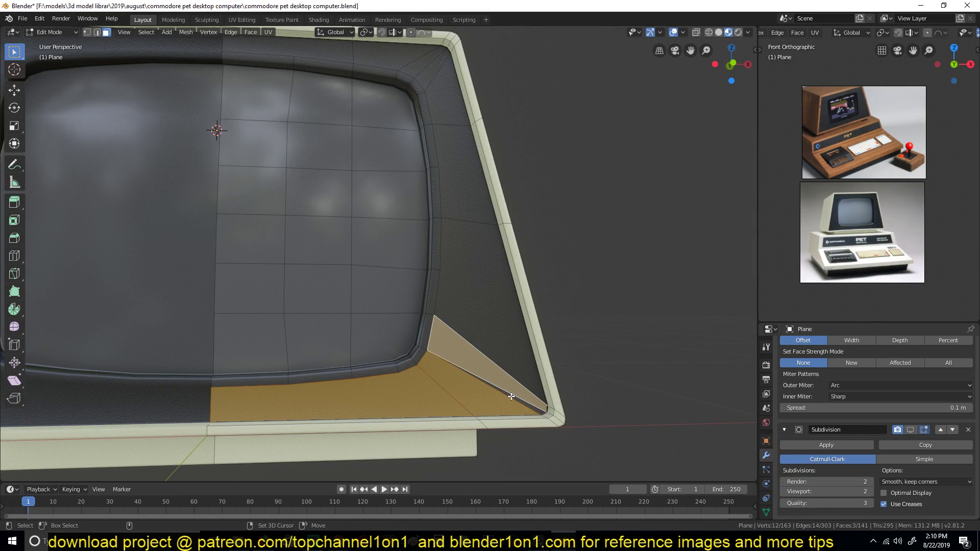
shift+click(482, 275)
shift+click(466, 187)
shift+click(445, 110)
shift+click(425, 67)
shift+click(394, 54)
shift+click(287, 47)
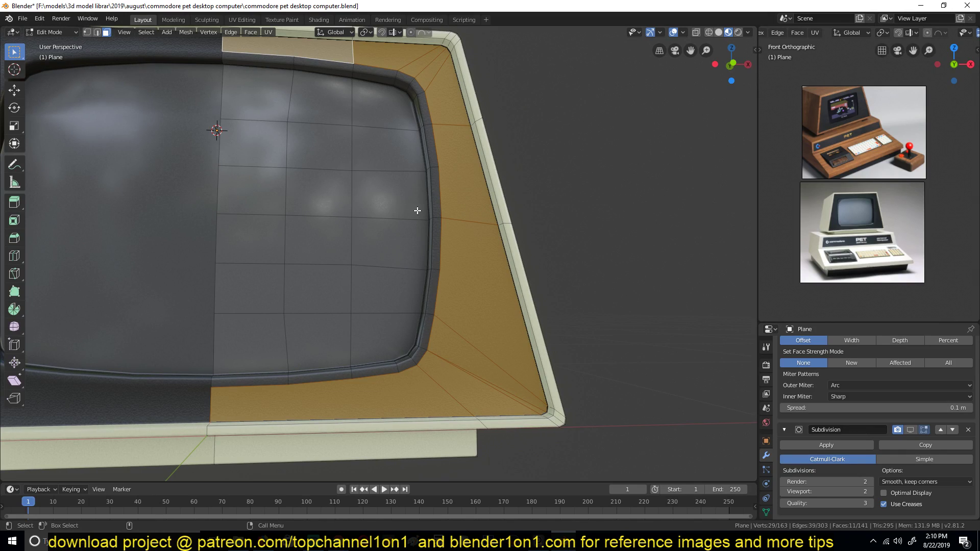
Step: Inspect the bezel's diagonal lower-right corner edge, then return to Object Mode
middle_drag(431, 393, 525, 398)
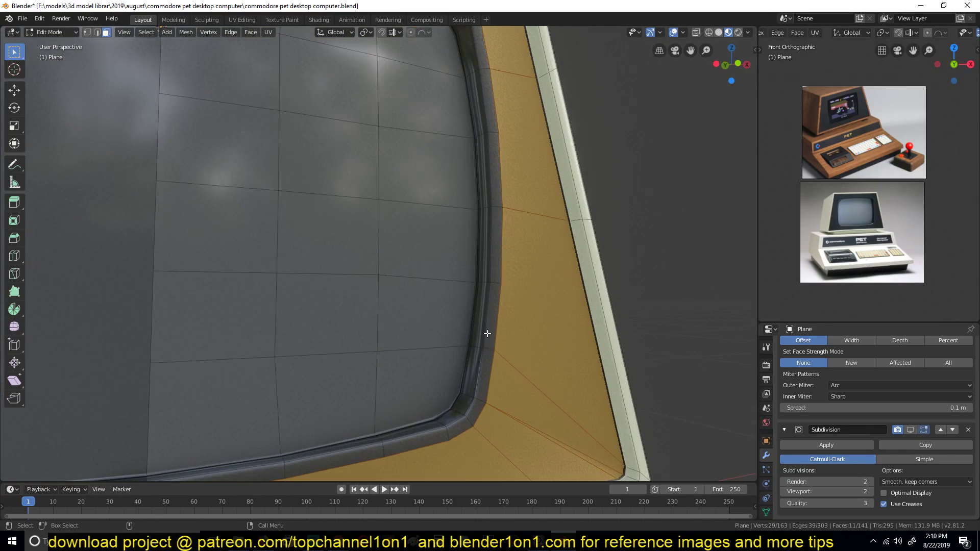
mouse_move(486, 332)
middle_down()
mouse_move(488, 302)
mouse_move(486, 332)
middle_up()
key(2)
key(alt+a)
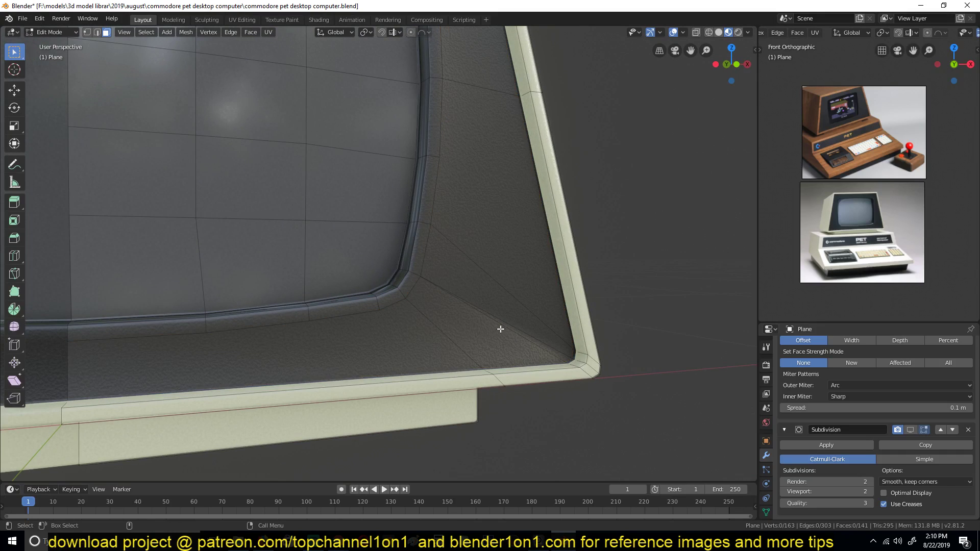
click(498, 322)
key(3)
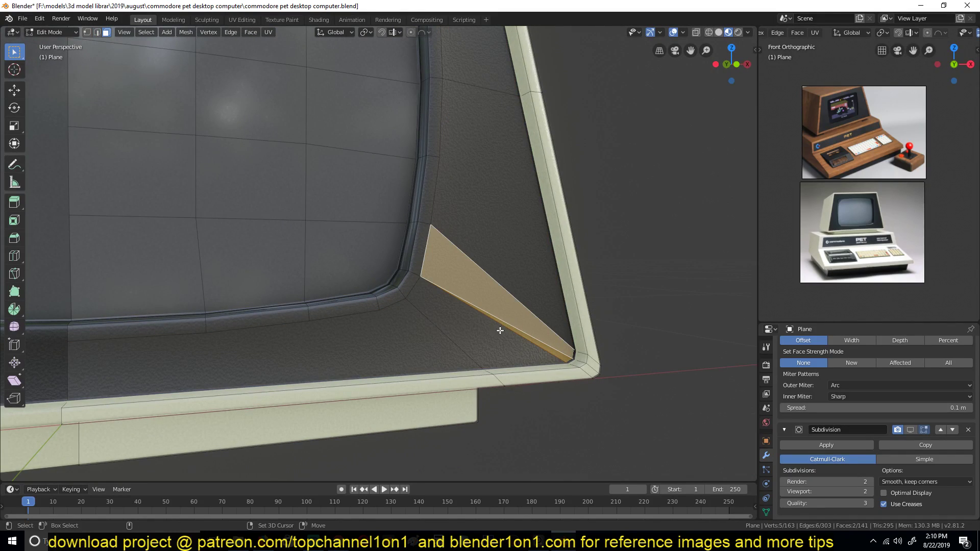
key(Tab)
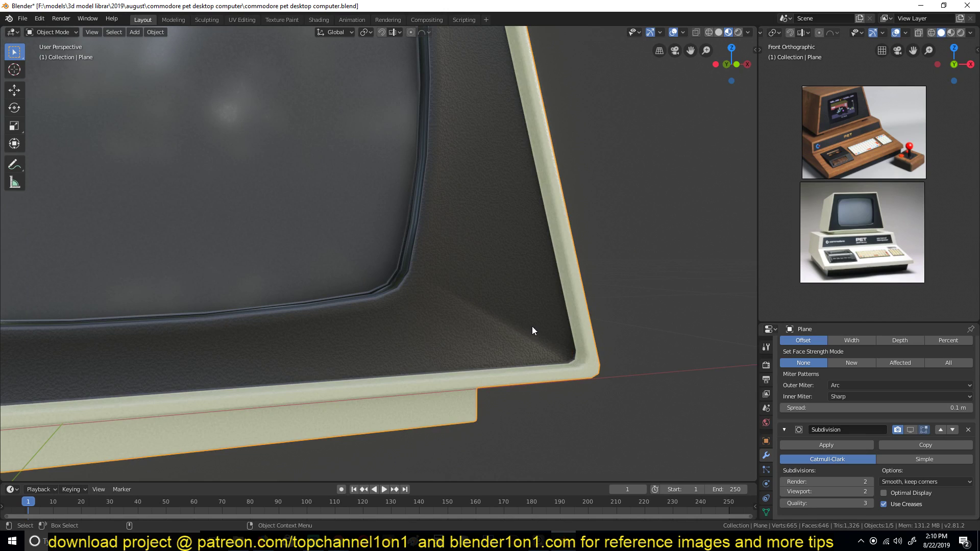
scroll(532, 331, down, 3)
scroll(455, 192, down, 3)
Step: Reselect the bottom, right-side and top bezel faces and inset them
key(Tab)
scroll(464, 356, up, 5)
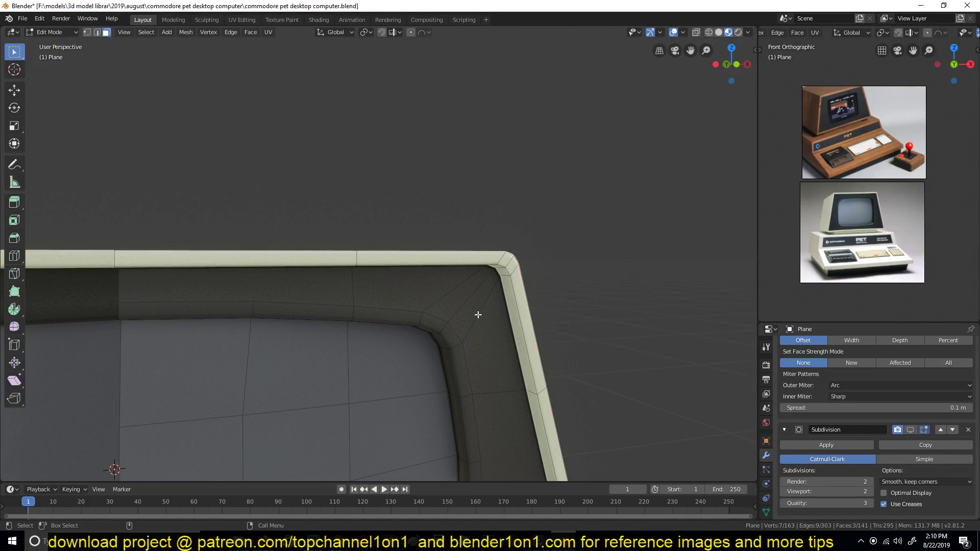
scroll(477, 299, down, 1)
scroll(491, 337, down, 4)
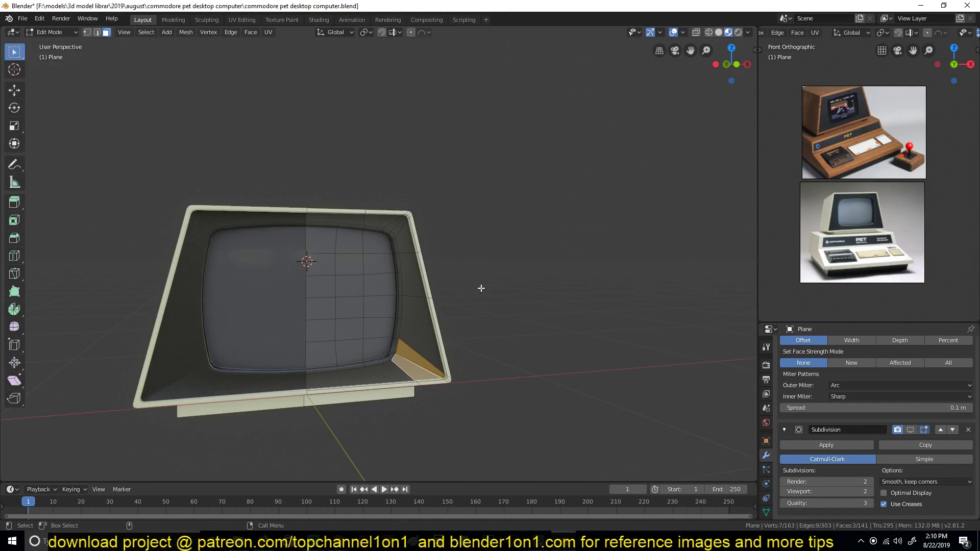
scroll(481, 291, down, 1)
scroll(368, 339, up, 3)
click(422, 332)
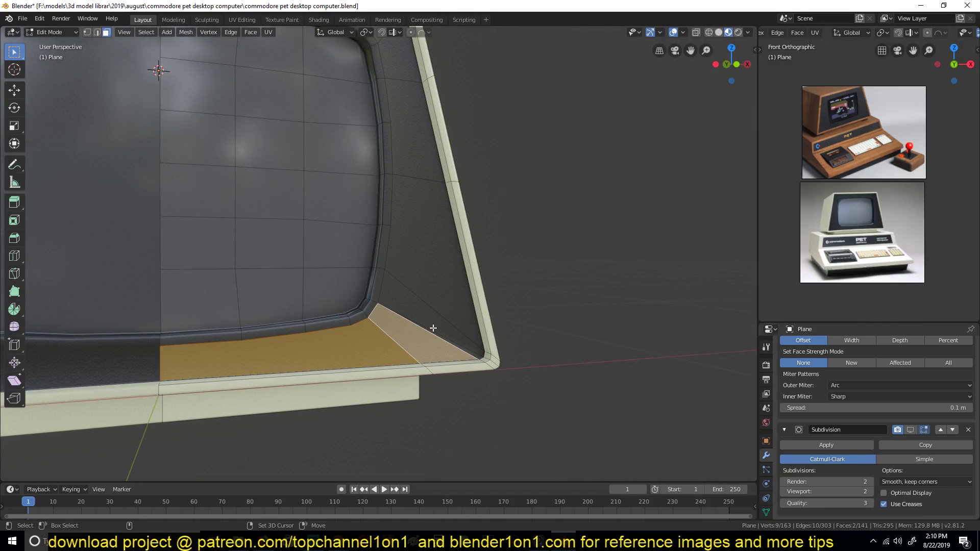
shift+click(435, 278)
shift+click(418, 197)
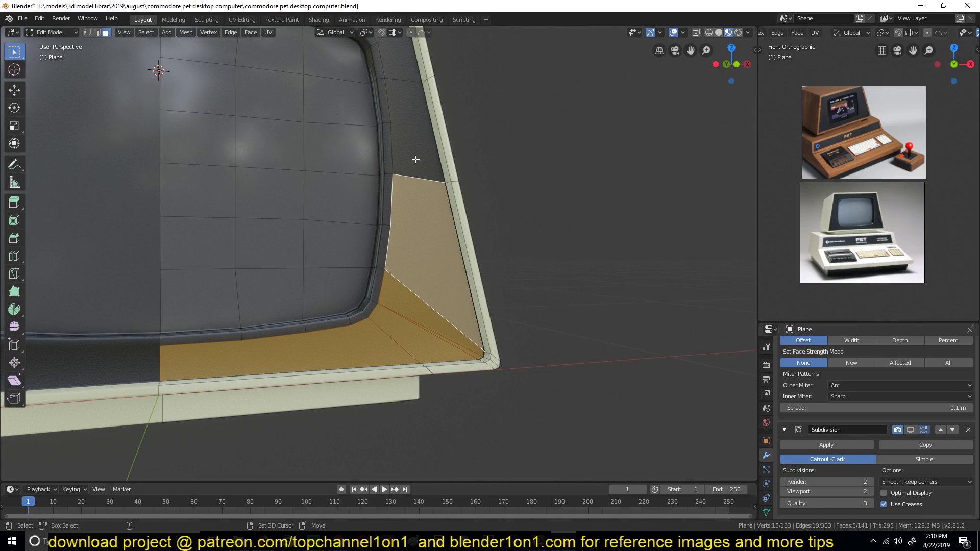
shift+click(407, 115)
shift+click(405, 73)
mouse_move(405, 73)
shift+middle_down()
mouse_move(445, 242)
mouse_move(442, 192)
shift+middle_up()
shift+click(407, 164)
shift+click(390, 153)
shift+click(276, 142)
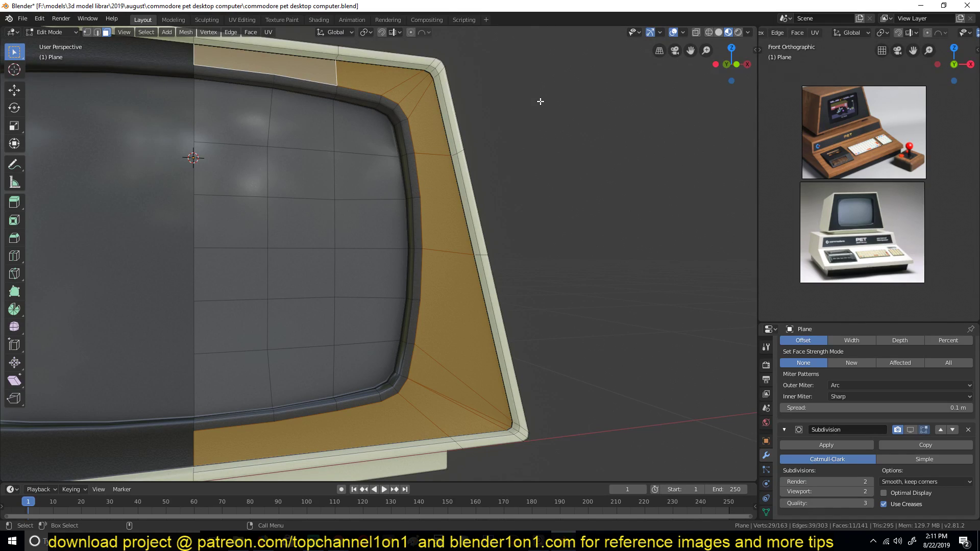
key(i)
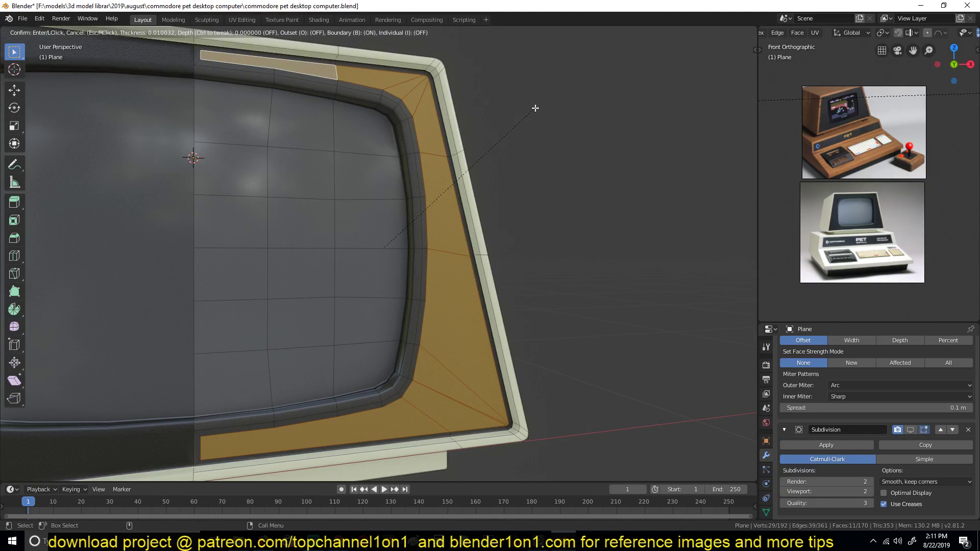
click(536, 108)
Step: In Object Mode, orbit in on the screen's upper-right corner to inspect the bezel shading
key(Tab)
scroll(505, 367, up, 5)
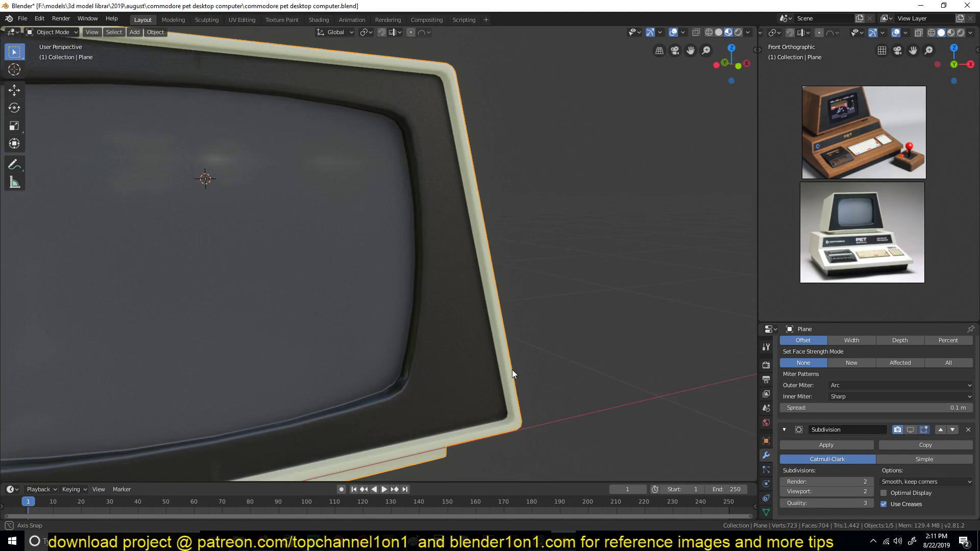
middle_drag(510, 355, 459, 364)
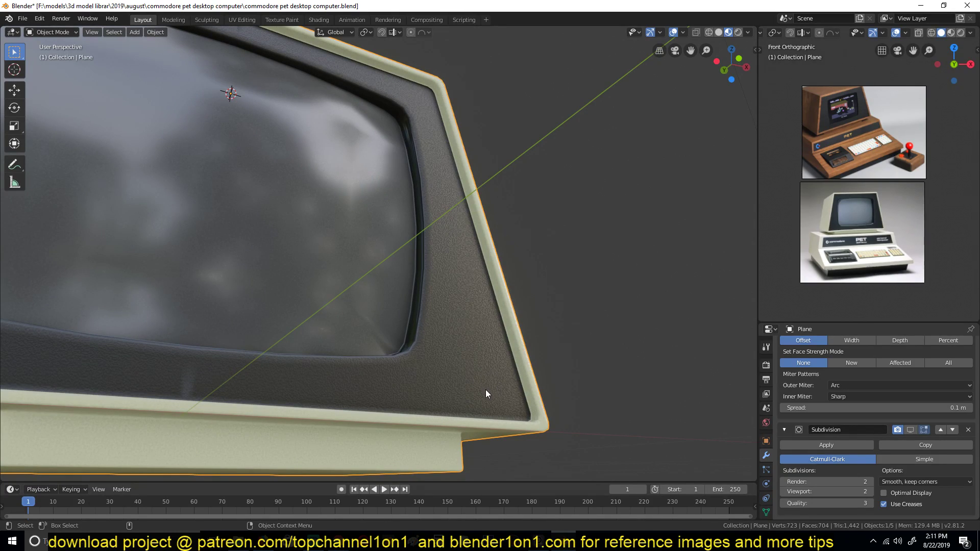
mouse_move(486, 393)
middle_down()
mouse_move(491, 414)
mouse_move(496, 390)
middle_up()
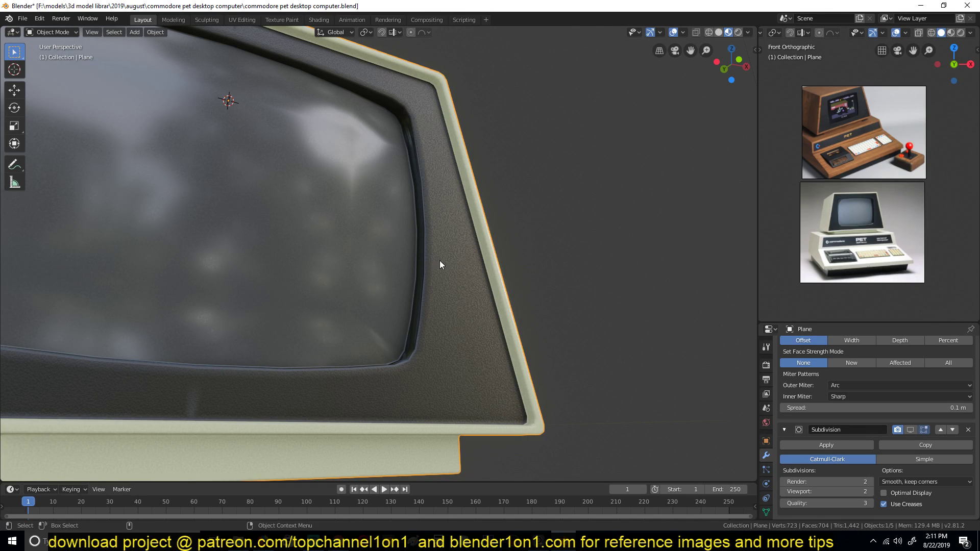
Step: Select the screen rim edges along the top and right side
key(Tab)
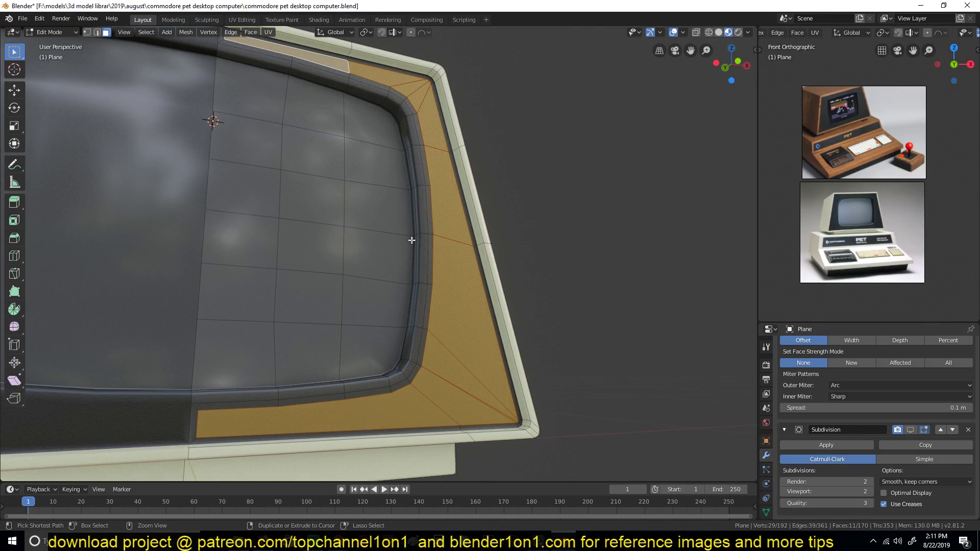
middle_drag(389, 376, 426, 140)
alt+click(313, 83)
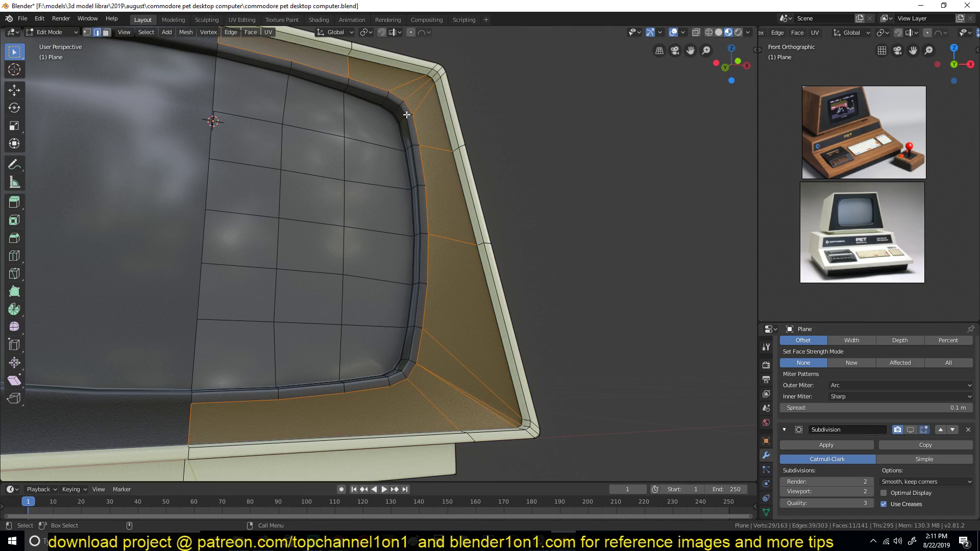
click(271, 63)
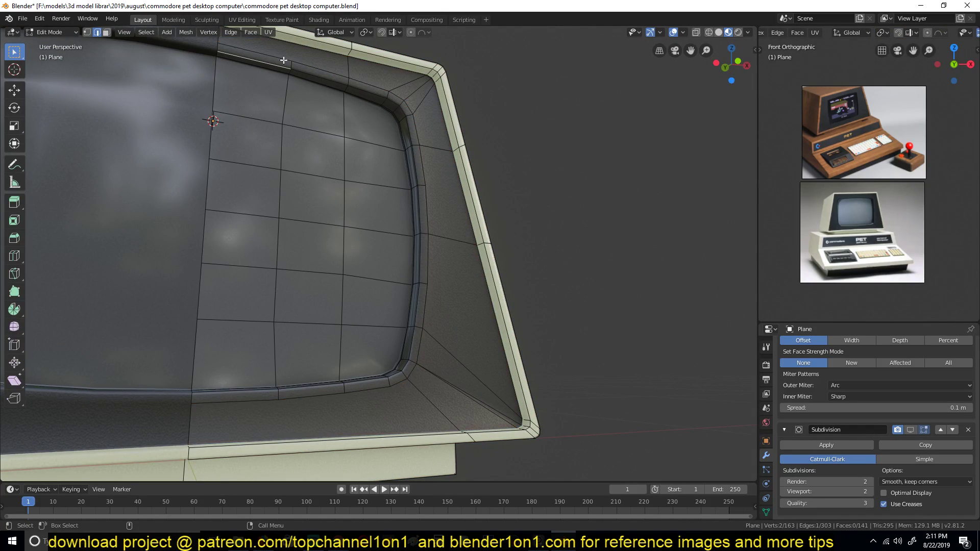
alt+click(416, 126)
alt+shift+click(423, 303)
shift+click(417, 355)
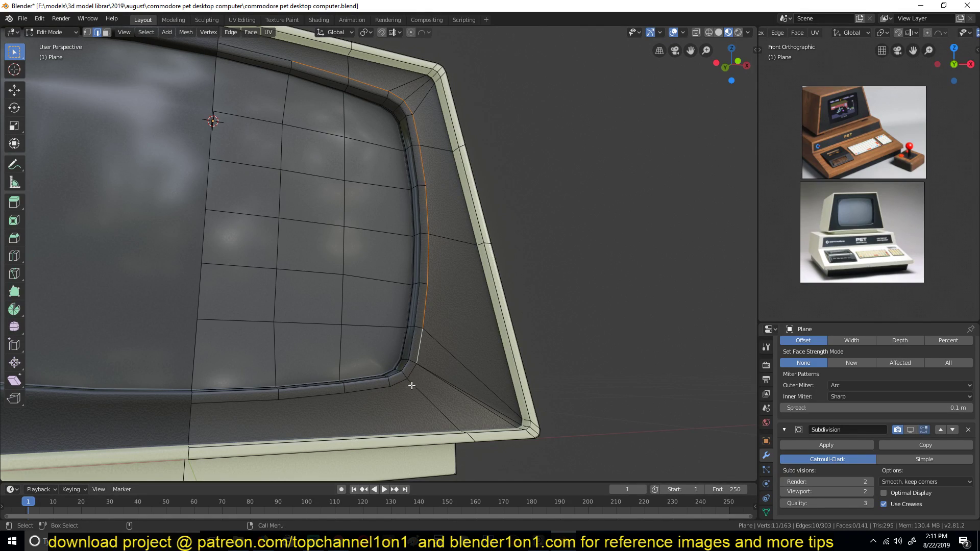
key(Tab)
key(Tab)
Step: Select the bezel faces from the bottom, up the right strip and along the top
key(3)
click(473, 410)
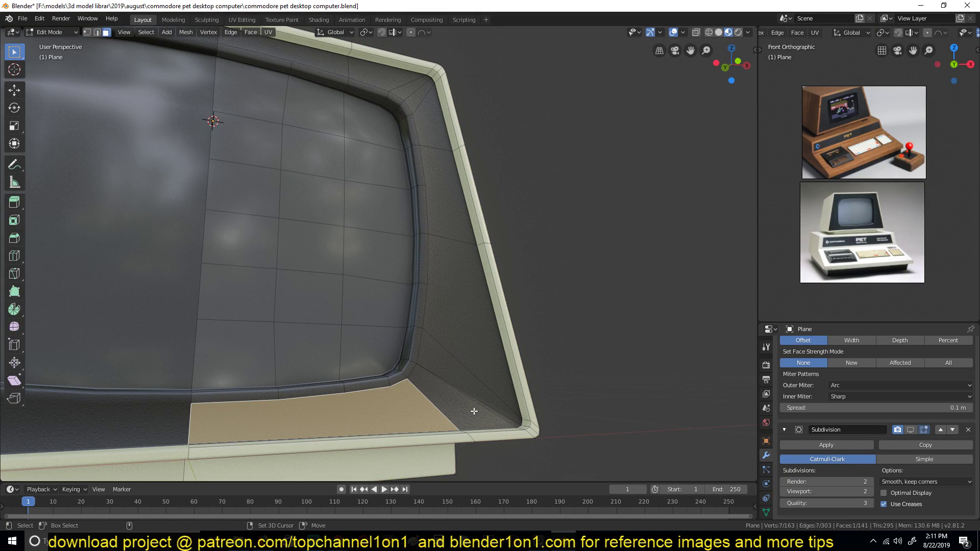
shift+click(490, 408)
shift+click(488, 383)
shift+click(475, 389)
shift+click(475, 300)
shift+click(447, 196)
shift+click(437, 135)
shift+click(419, 98)
shift+click(392, 84)
shift+click(337, 69)
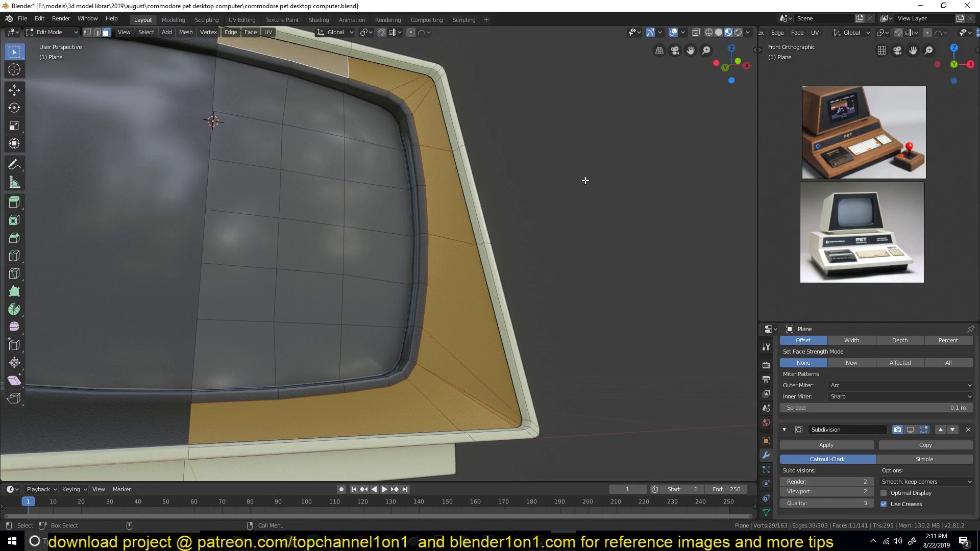
Step: Inset the selected bezel faces and return to Object Mode
key(i)
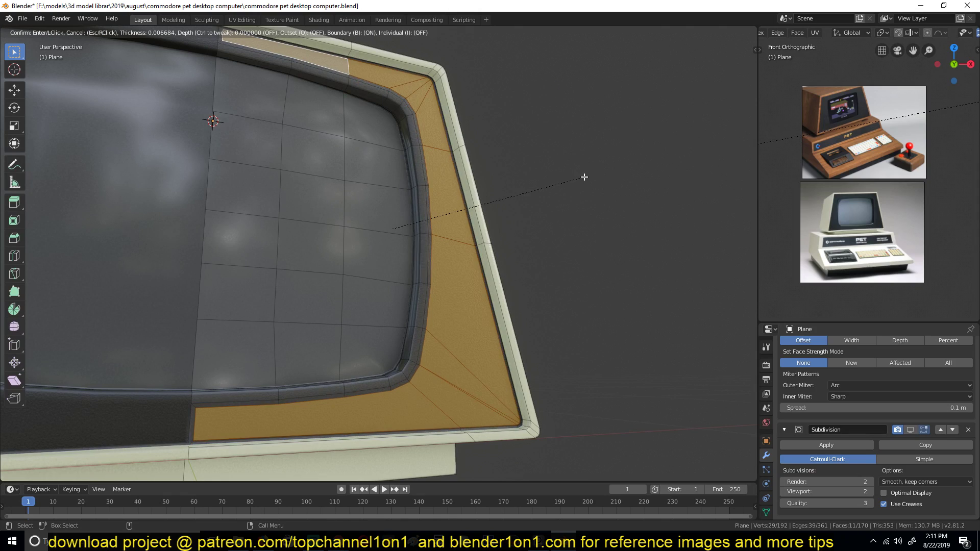
click(582, 180)
middle_drag(557, 326, 413, 341)
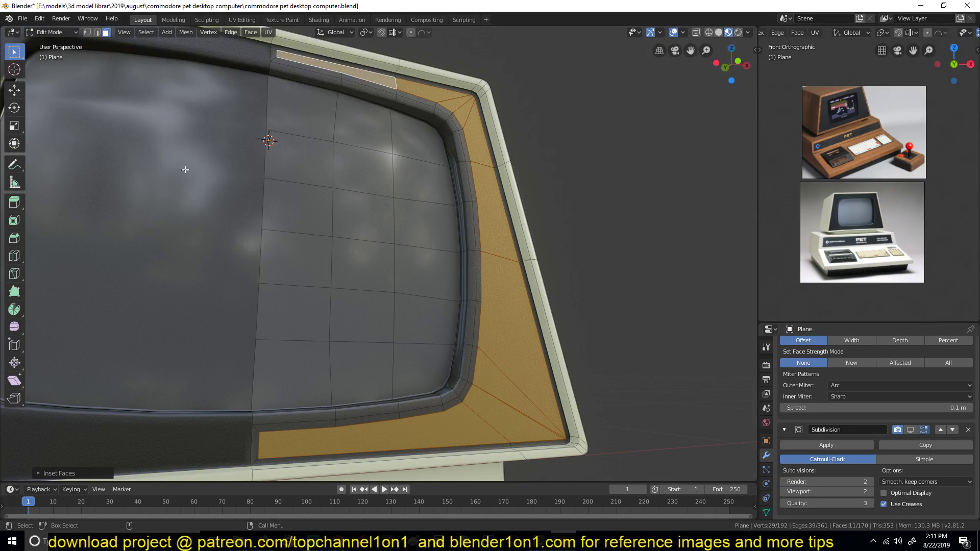
key(Tab)
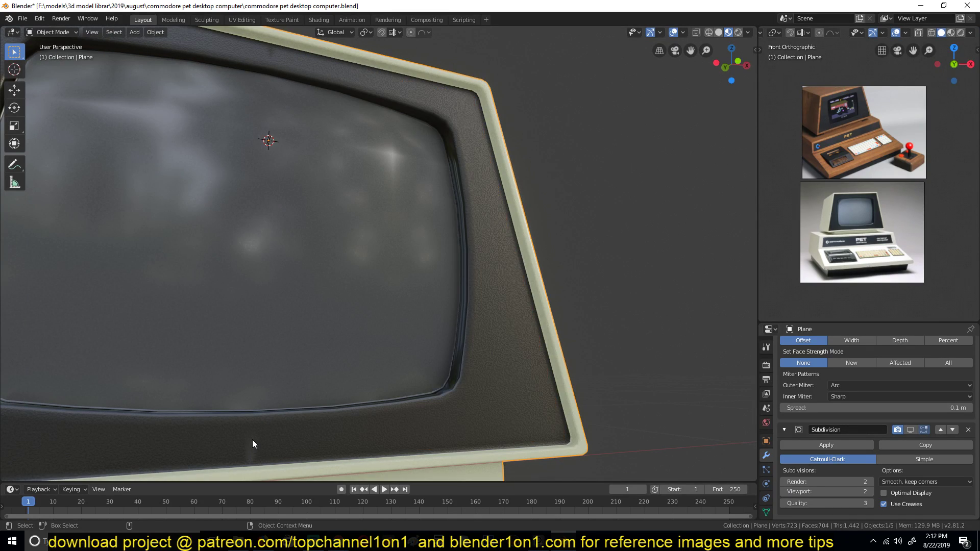
Step: Select the sliver faces at the centre seam and expand the Mirror modifier settings
key(Tab)
key(alt+a)
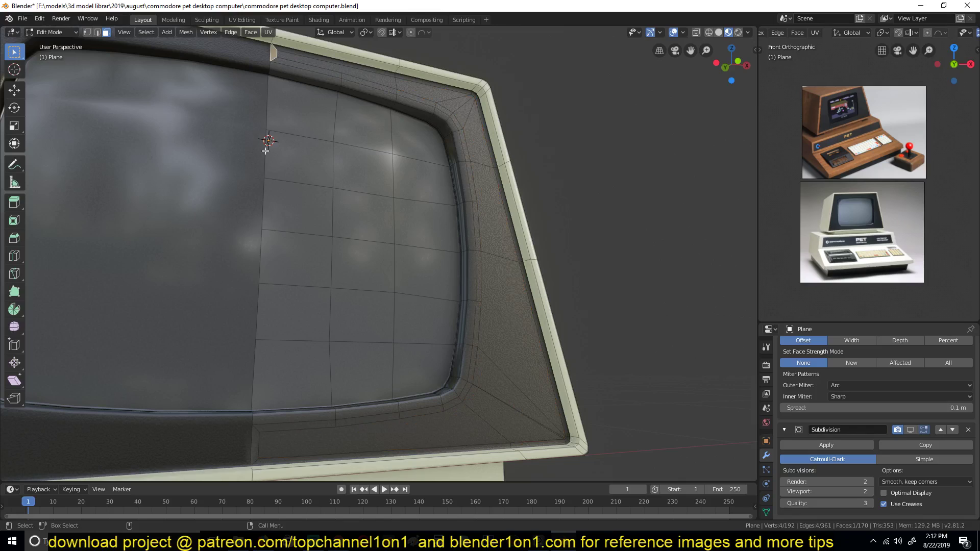
alt+click(256, 447)
scroll(865, 385, up, 4)
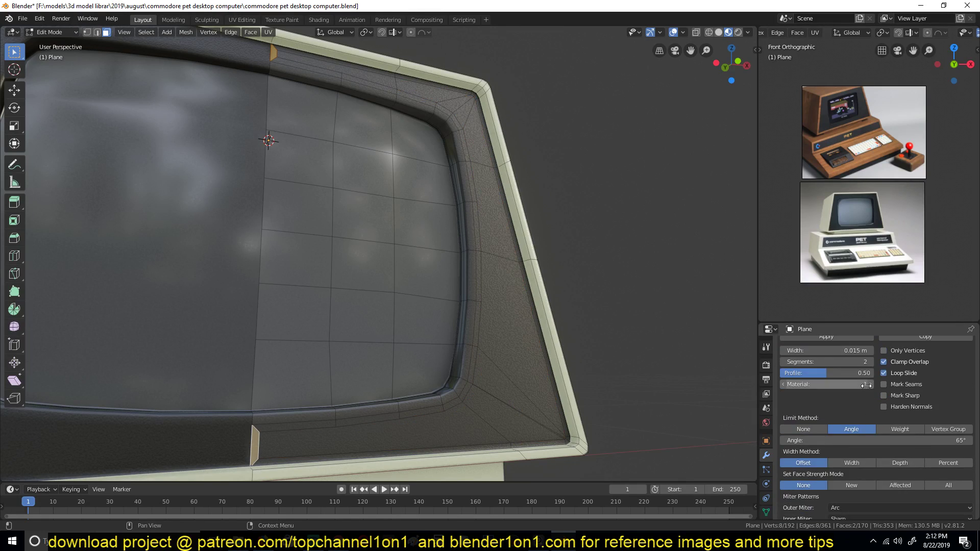
scroll(858, 380, up, 3)
click(783, 361)
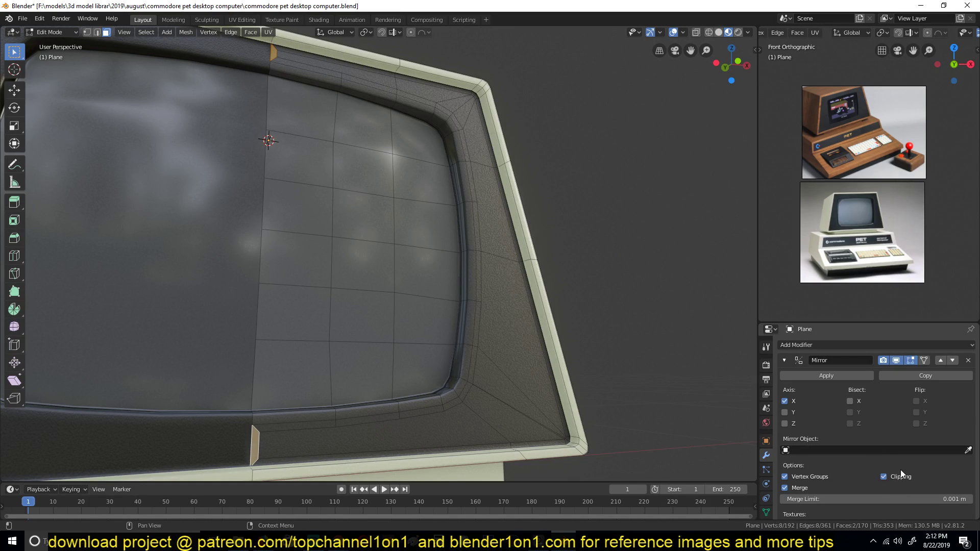
Step: Slide the seam selection along X and bring up the delete menu
middle_drag(376, 227, 367, 233)
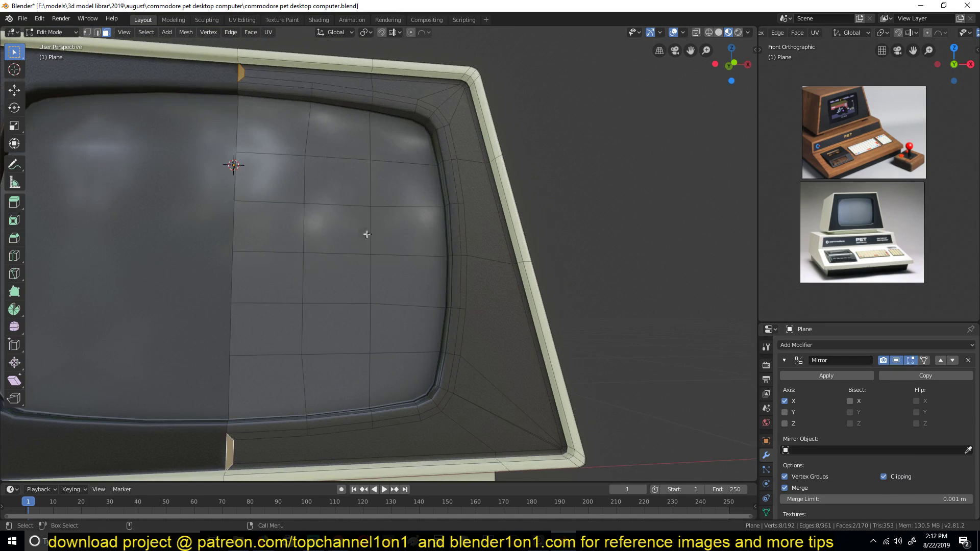
key(g)
key(x)
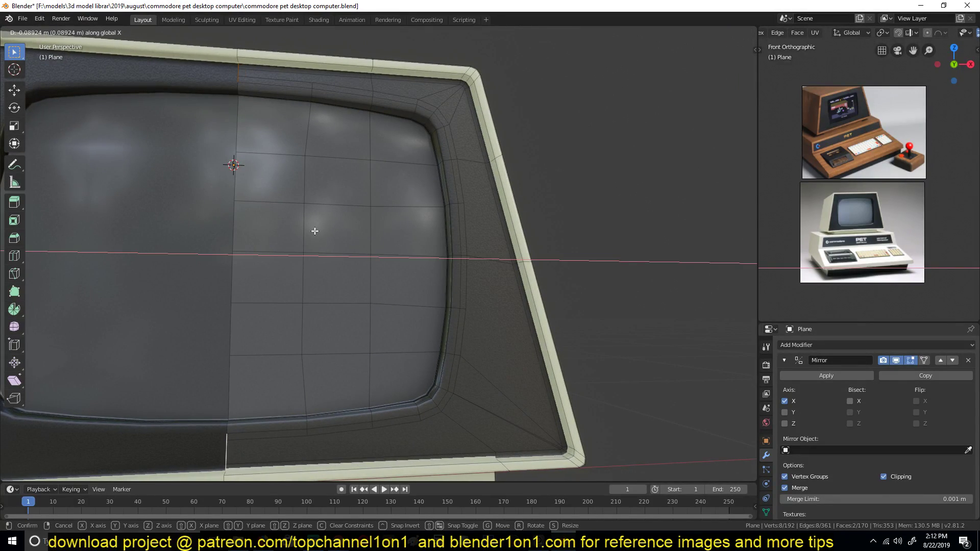
click(315, 230)
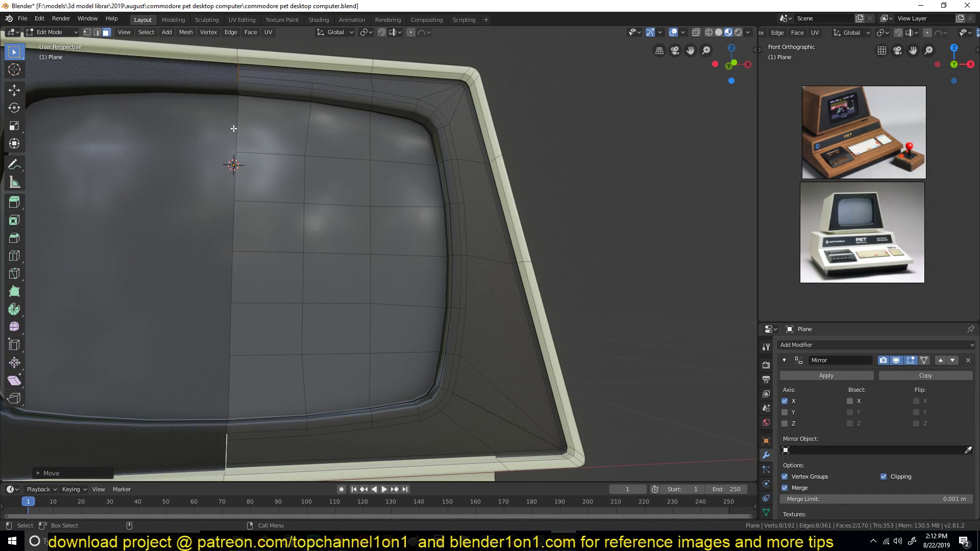
key(x)
Step: Delete the seam sliver faces, orbit toward the upper-right screen corner, and re-enter Edit Mode
click(248, 172)
key(Tab)
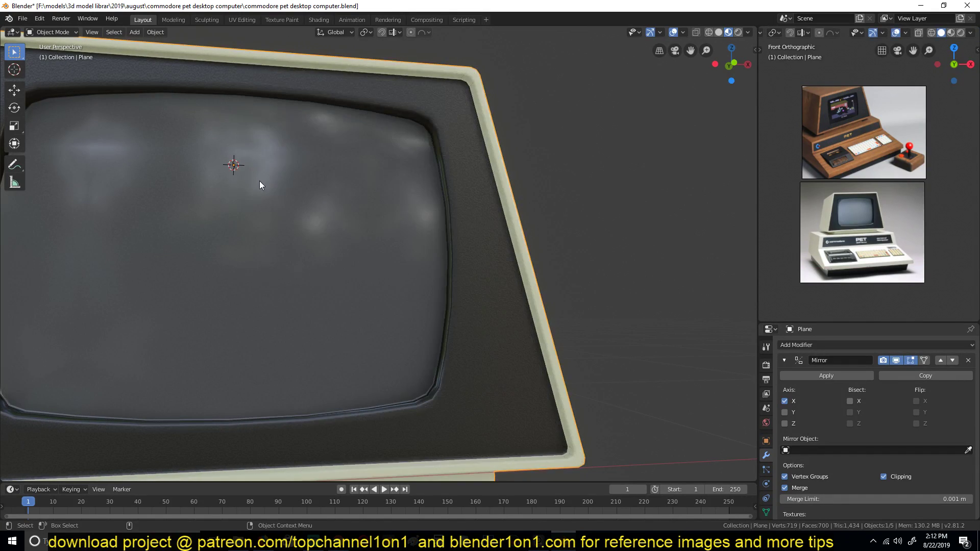
mouse_move(260, 181)
middle_down()
mouse_move(285, 185)
mouse_move(270, 172)
middle_up()
scroll(285, 184, down, 3)
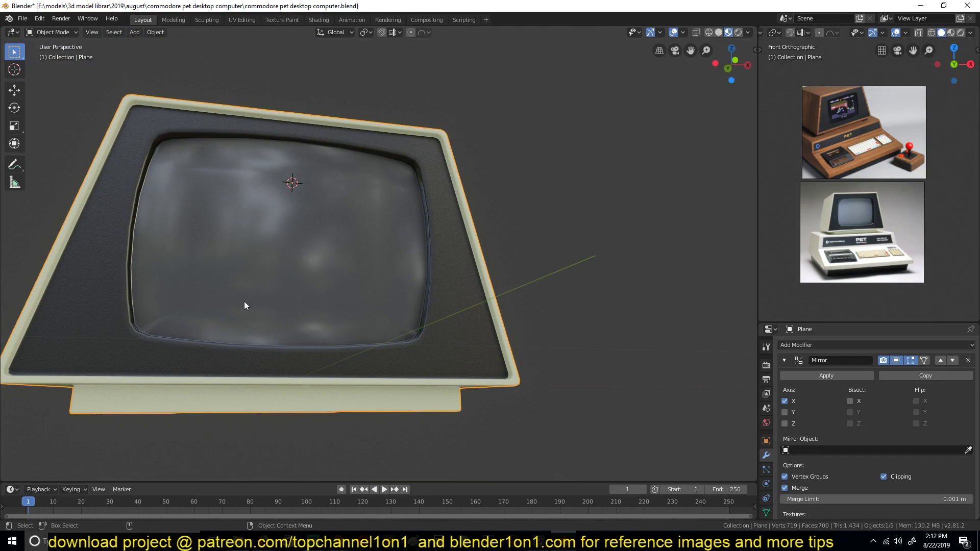
key(Tab)
key(Tab)
mouse_move(223, 196)
middle_down()
mouse_move(396, 329)
mouse_move(147, 336)
middle_up()
scroll(163, 319, up, 3)
scroll(391, 350, up, 3)
middle_drag(391, 349, 421, 349)
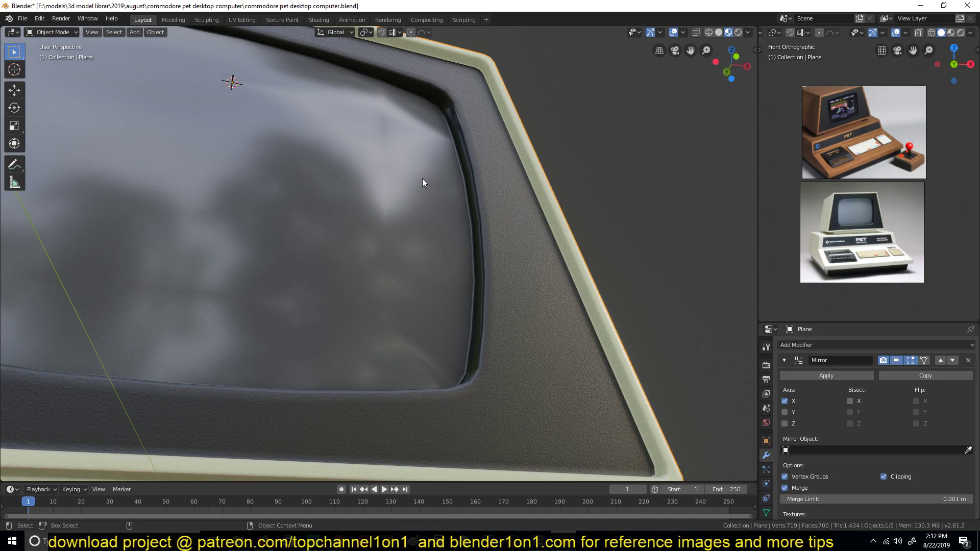
scroll(397, 276, down, 2)
scroll(397, 277, down, 2)
Step: Select the screen's top row, right column, bottom row, left and middle column faces
key(Tab)
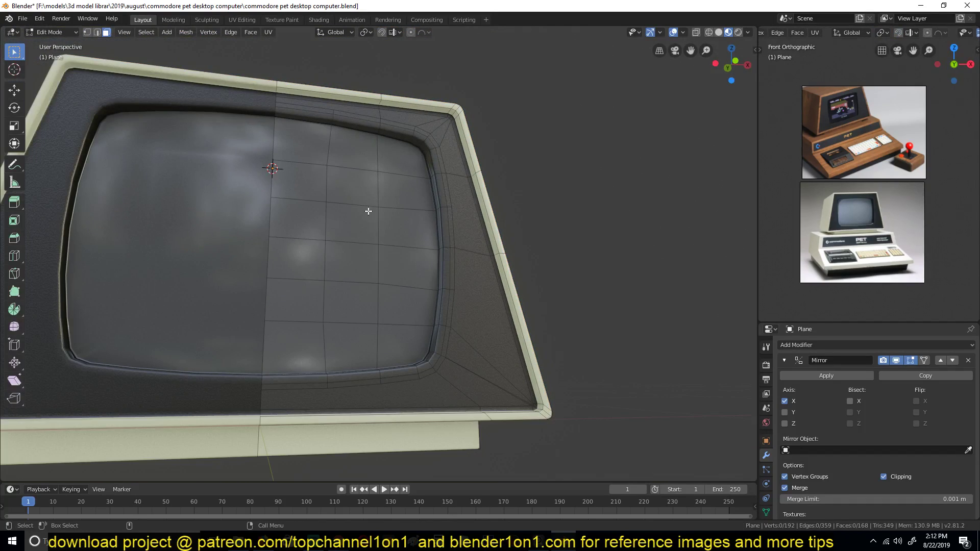
click(287, 135)
shift+click(369, 152)
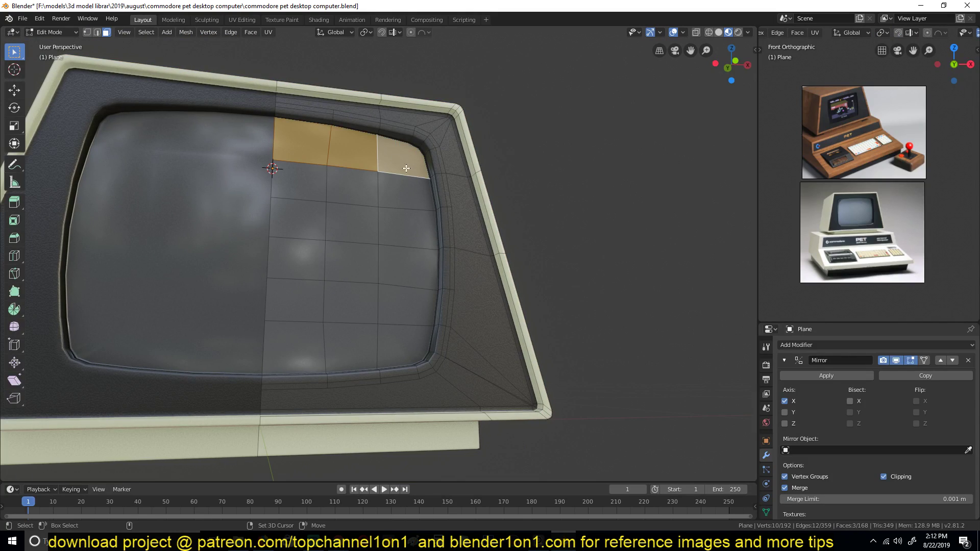
shift+click(411, 190)
shift+click(414, 230)
shift+click(418, 268)
shift+click(413, 306)
shift+click(410, 342)
shift+click(345, 351)
shift+click(300, 353)
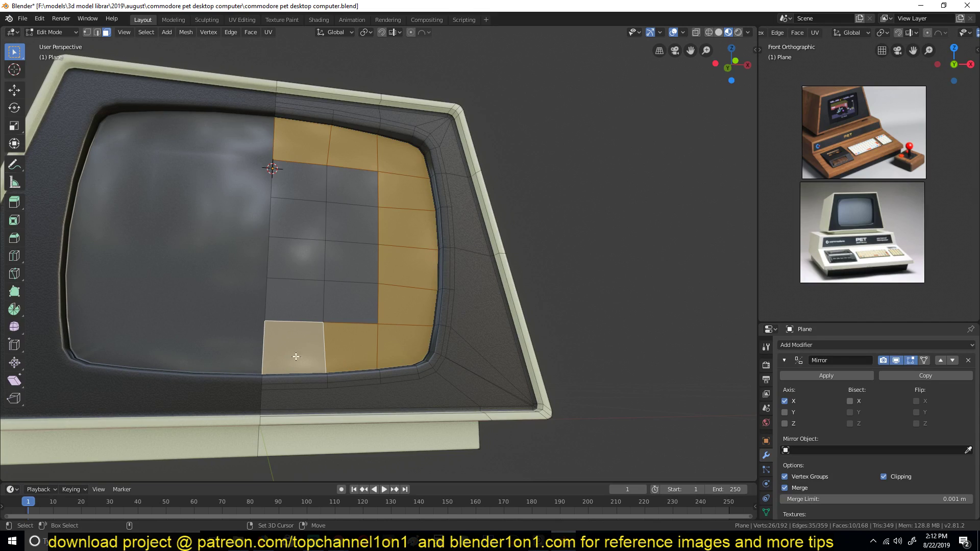
shift+click(302, 182)
ctrl+click(302, 299)
ctrl+click(353, 197)
Step: Inset the selected screen faces, then inspect the corner shading in Object Mode
middle_drag(339, 201, 384, 158)
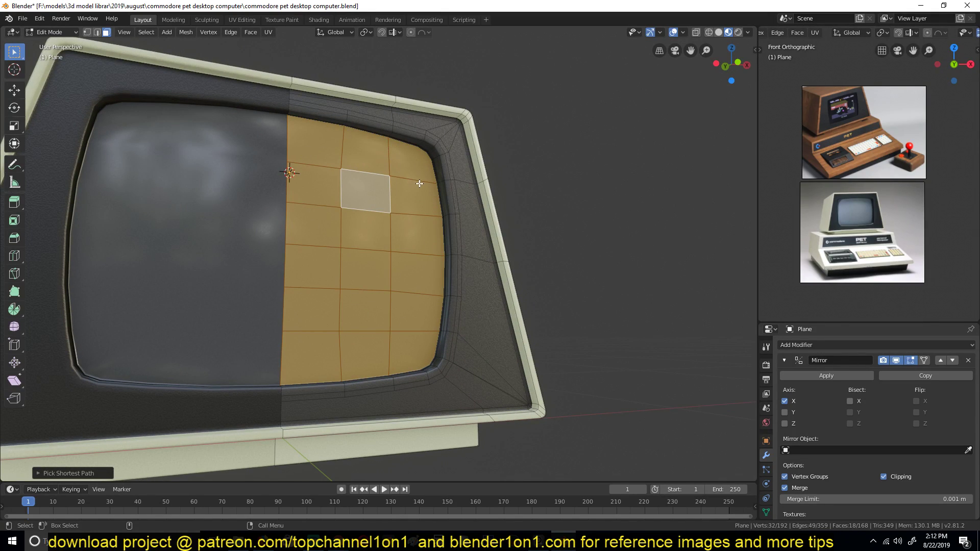
scroll(420, 172, up, 1)
scroll(398, 159, up, 3)
shift+middle_drag(373, 157, 346, 179)
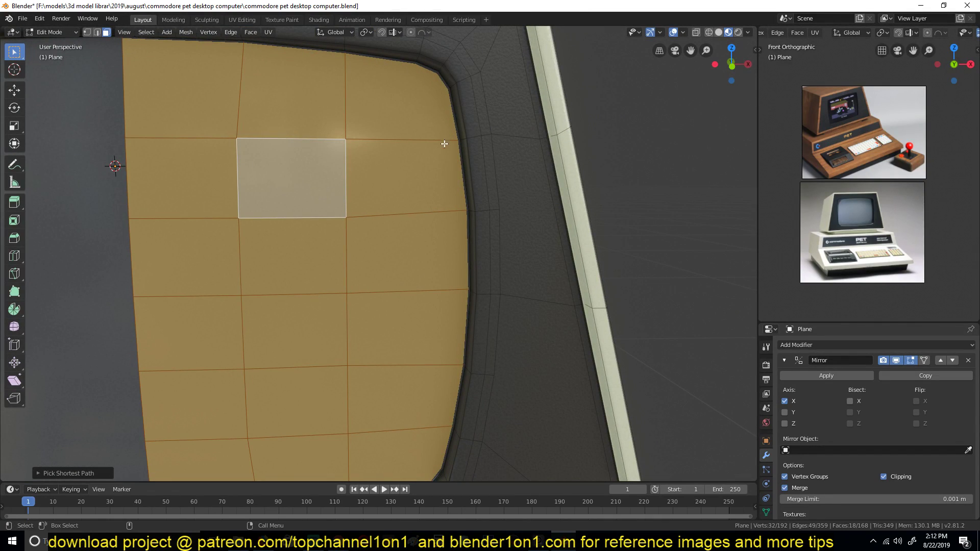
shift+middle_drag(438, 354, 480, 261)
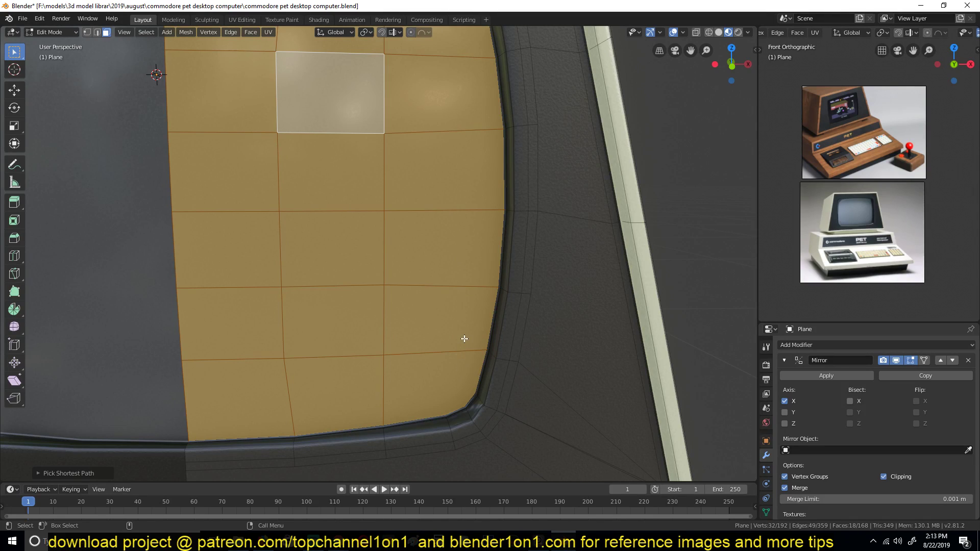
key(i)
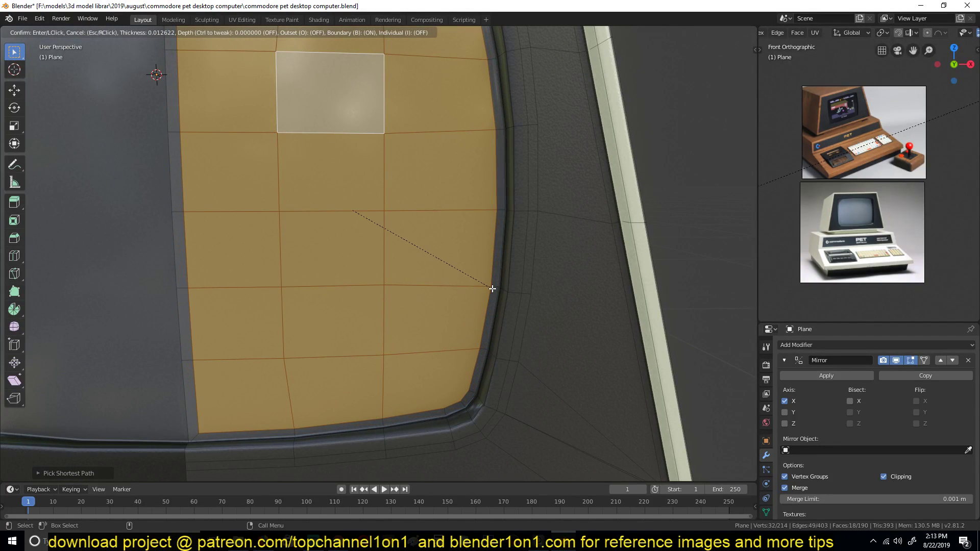
click(493, 289)
key(Tab)
middle_drag(497, 395, 521, 381)
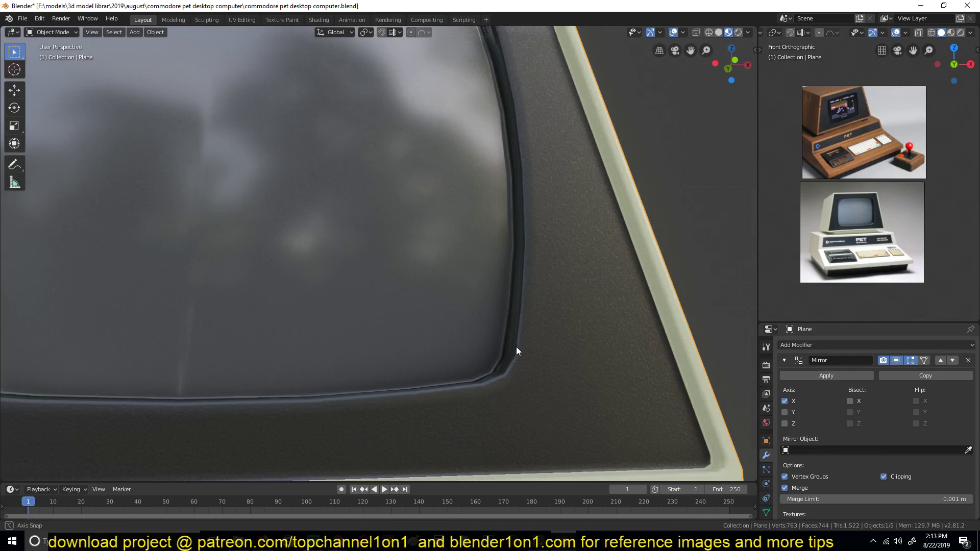
scroll(521, 382, down, 2)
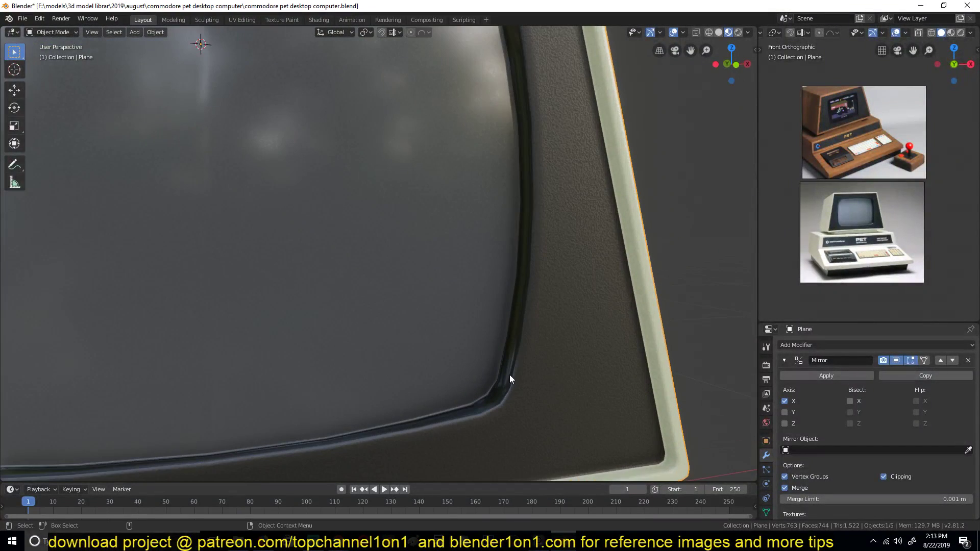
scroll(509, 375, down, 2)
scroll(470, 301, down, 3)
Step: Select the centre seam faces and try moving them along X, then cancel
middle_drag(455, 300, 451, 298)
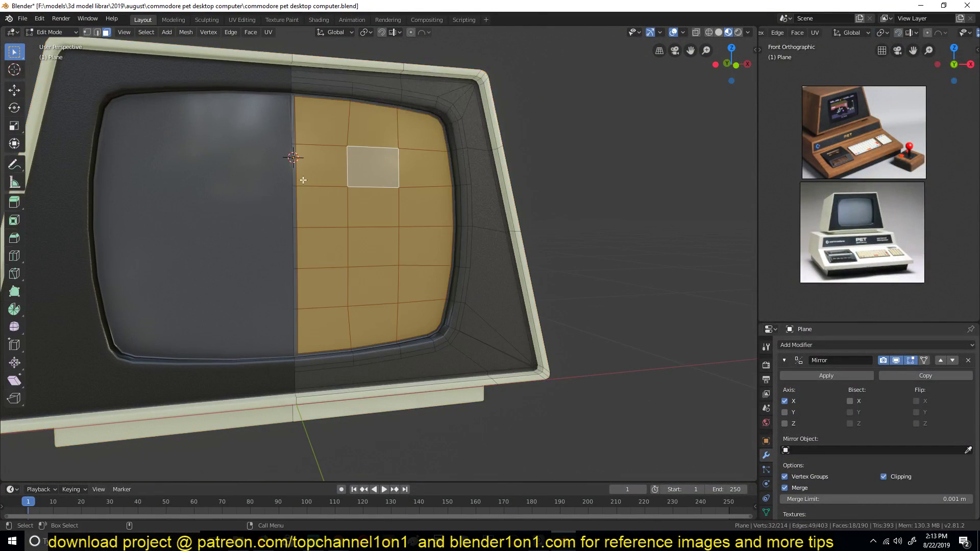
key(Tab)
click(293, 114)
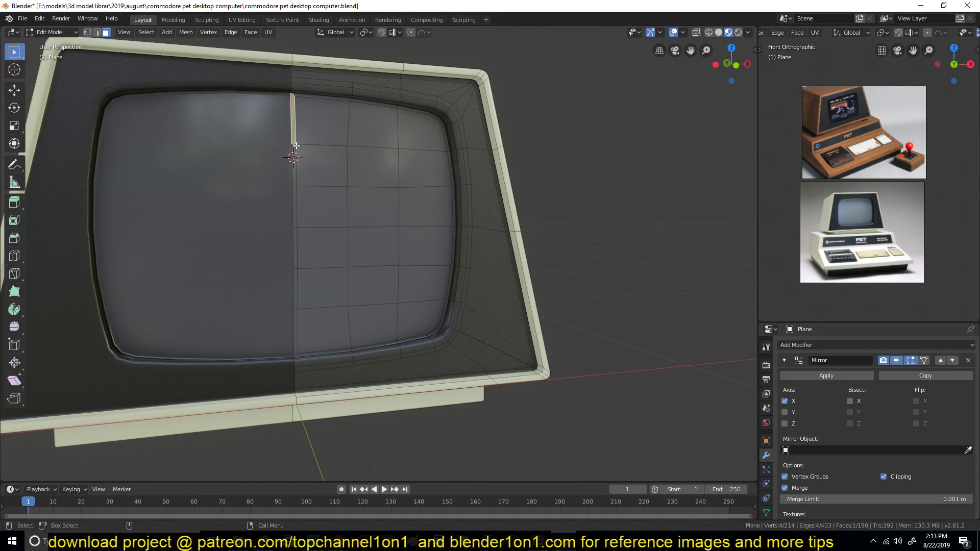
ctrl+click(297, 331)
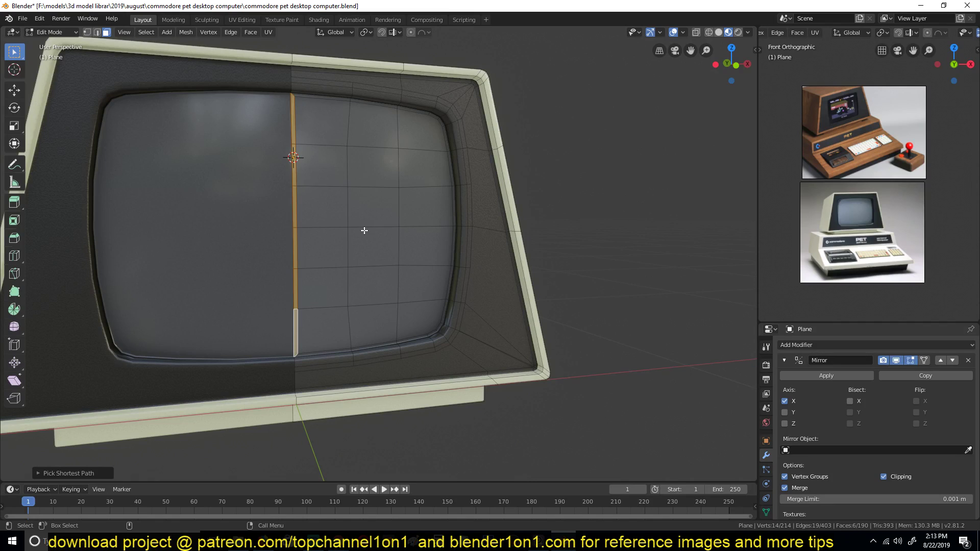
key(g)
key(x)
right_click(315, 236)
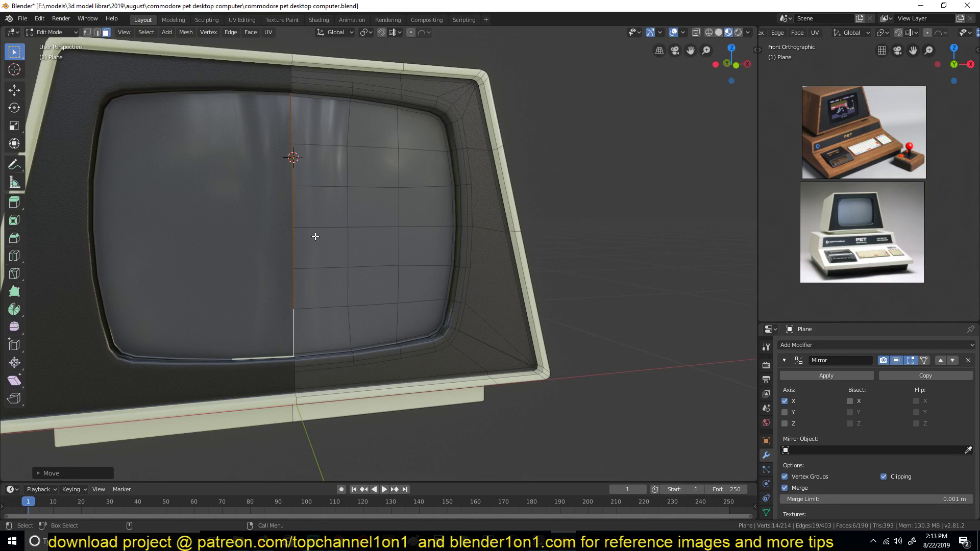
key(x)
click(315, 237)
Step: Revert the screen faces to their pre-inset state and view the pinched shading from above
key(Tab)
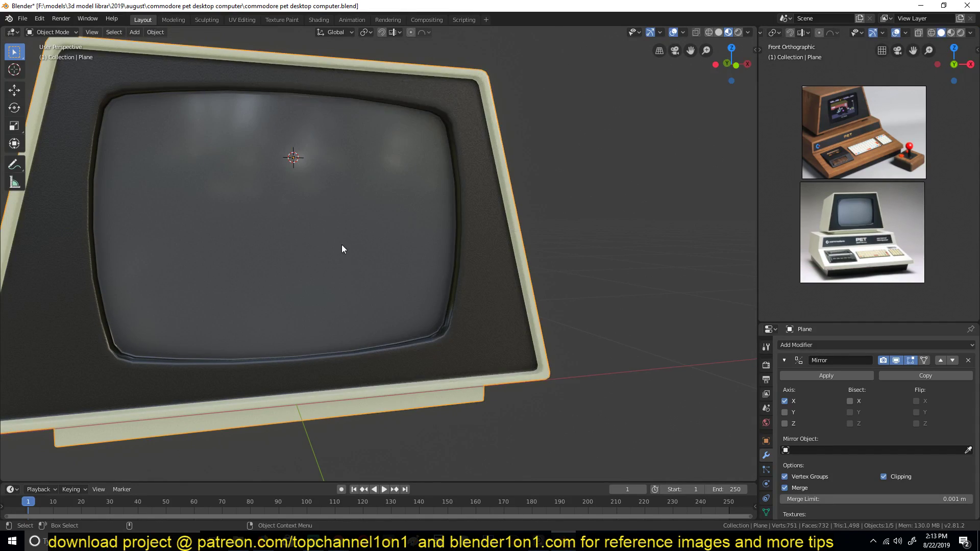
mouse_move(343, 247)
middle_down()
mouse_move(319, 217)
mouse_move(286, 232)
mouse_move(330, 252)
mouse_move(371, 232)
middle_up()
key(Tab)
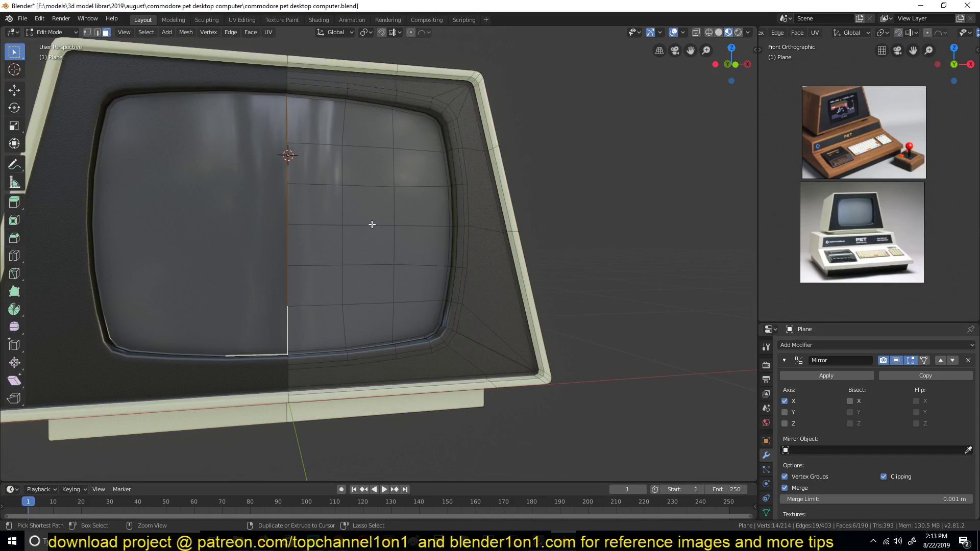
key(a)
ctrl+click(376, 219)
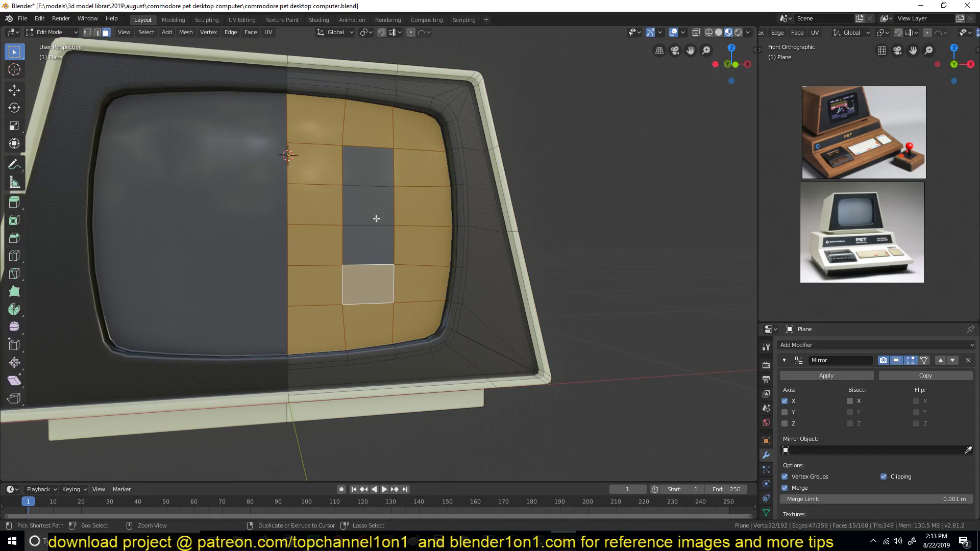
key(Tab)
mouse_move(376, 220)
middle_down()
mouse_move(418, 169)
mouse_move(405, 258)
mouse_move(400, 246)
mouse_move(257, 265)
middle_up()
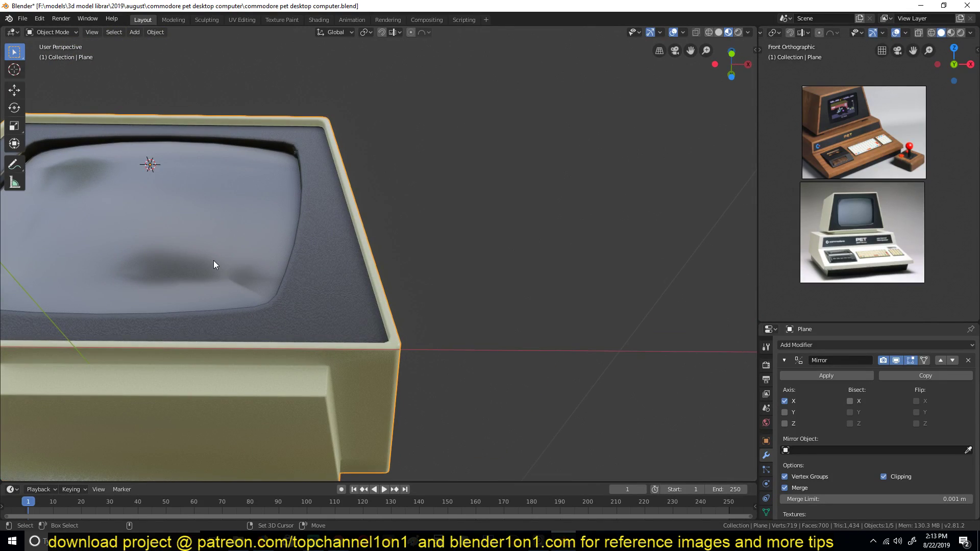
Step: Duplicate the monitor to the right along X and open the copy in Edit Mode
key(shift+d)
key(x)
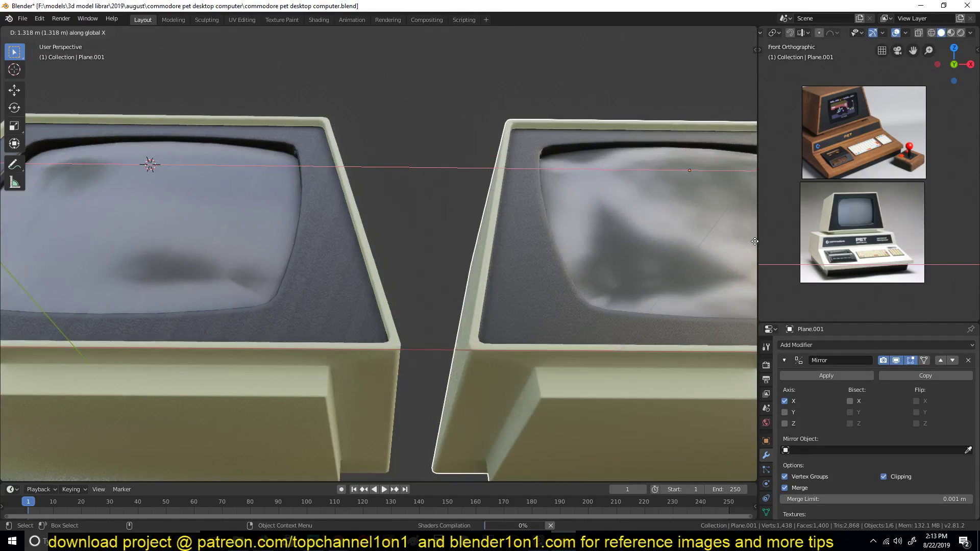
click(711, 242)
scroll(636, 252, down, 4)
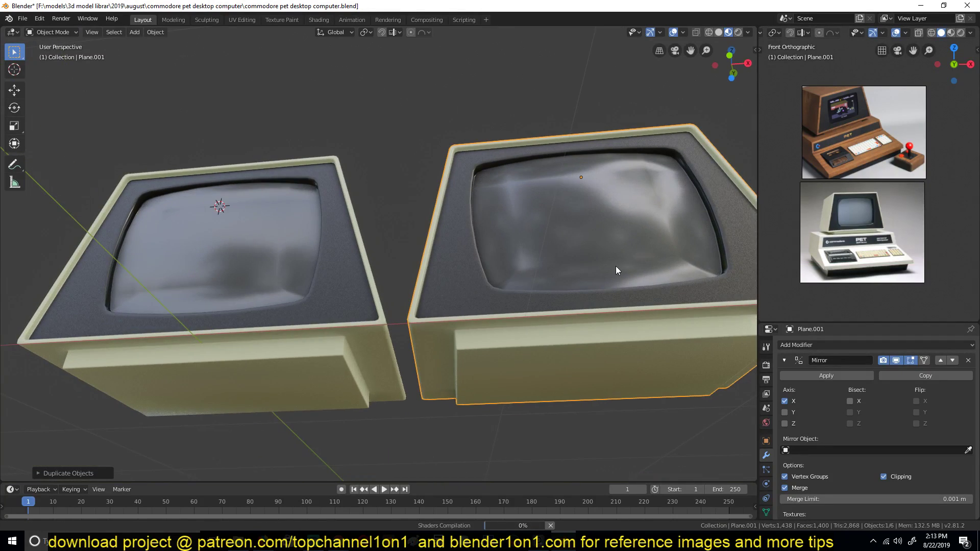
middle_drag(616, 265, 590, 271)
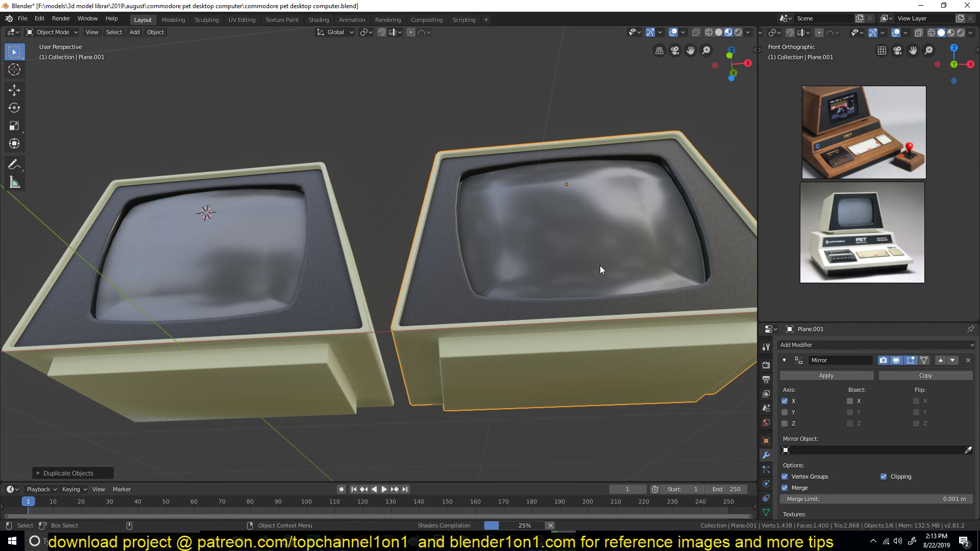
key(Tab)
Step: Add the last middle-column faces to the copy's screen selection and apply the inset
ctrl+click(618, 189)
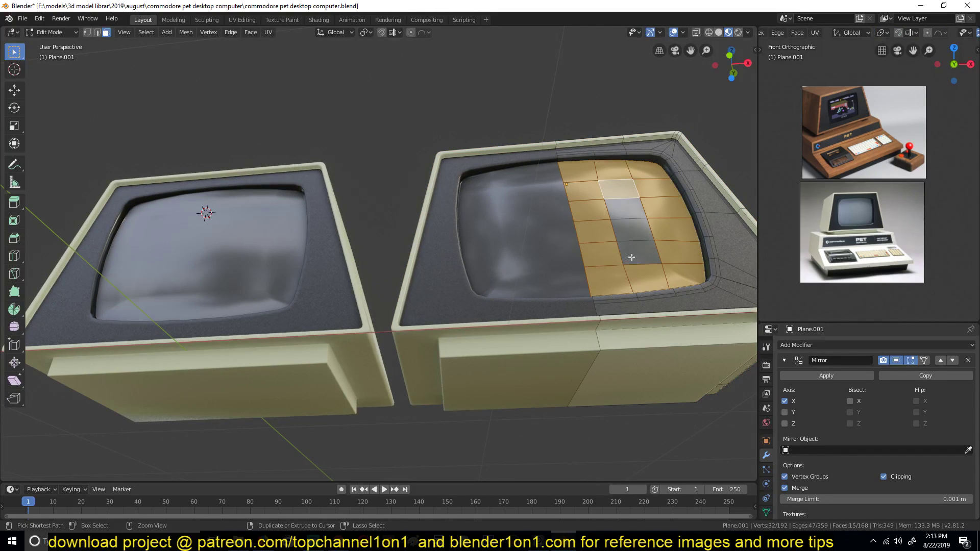
ctrl+click(639, 253)
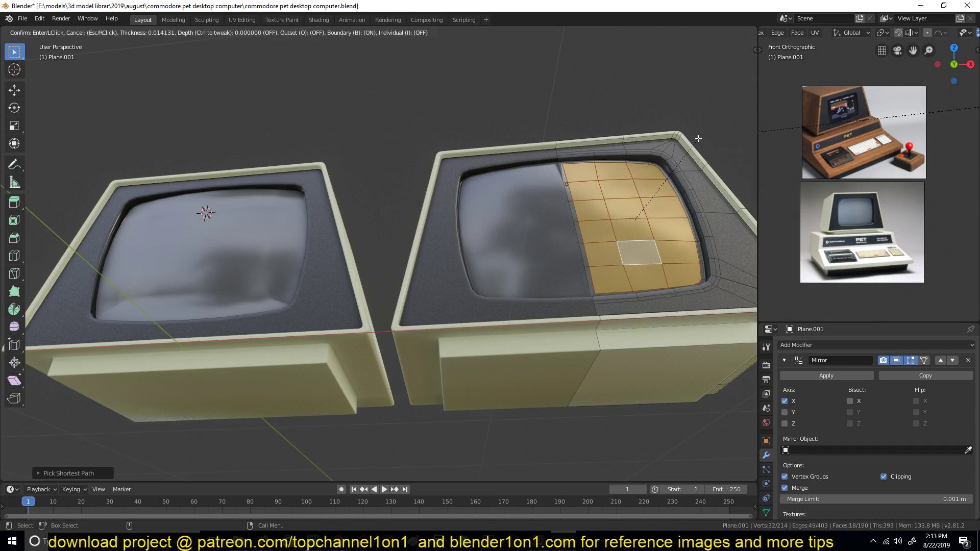
key(Tab)
key(Tab)
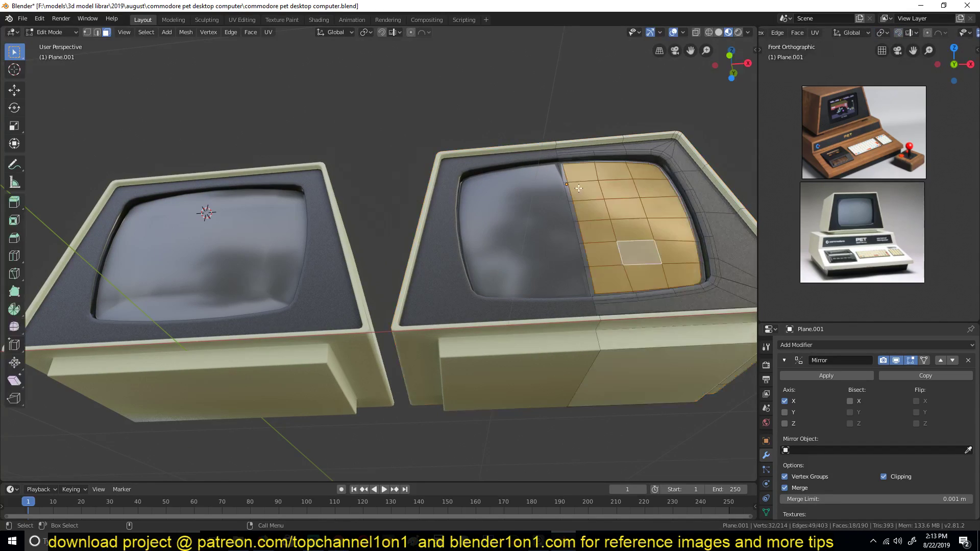
Step: Move the copy's seam column faces, then return to Object Mode
key(alt+a)
ctrl+click(592, 289)
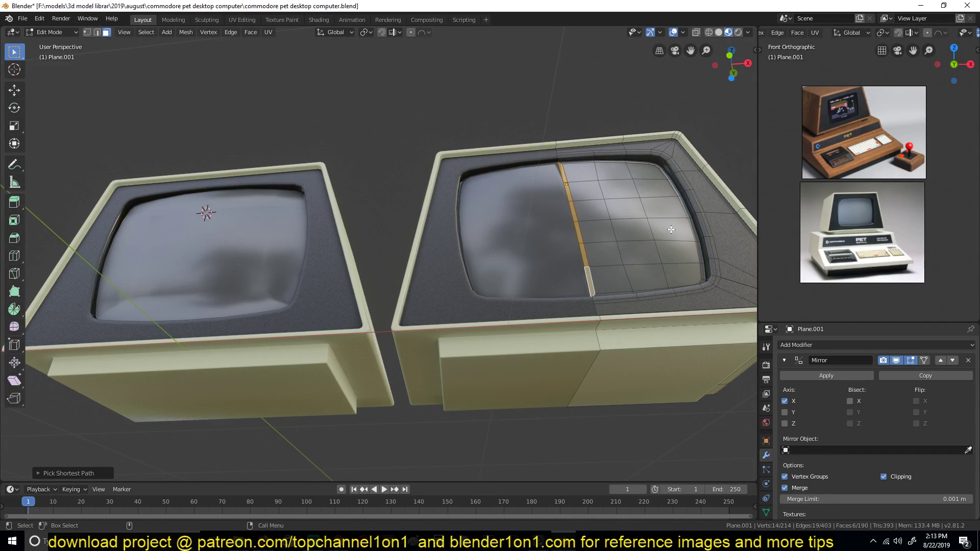
key(g)
click(603, 246)
right_click(602, 245)
key(Escape)
key(Tab)
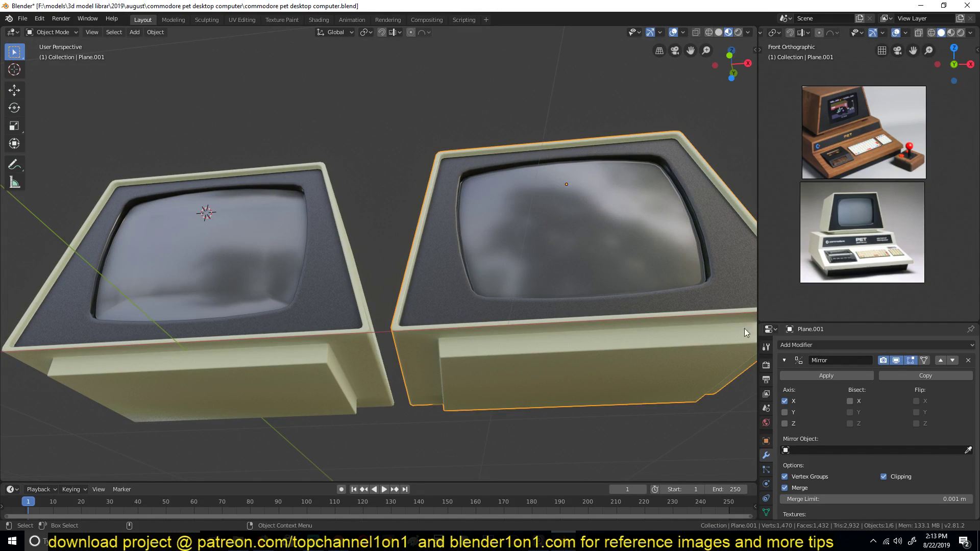
Step: Collapse the Mirror and Bevel panels and enable the Subdivision modifier's viewport display
click(783, 361)
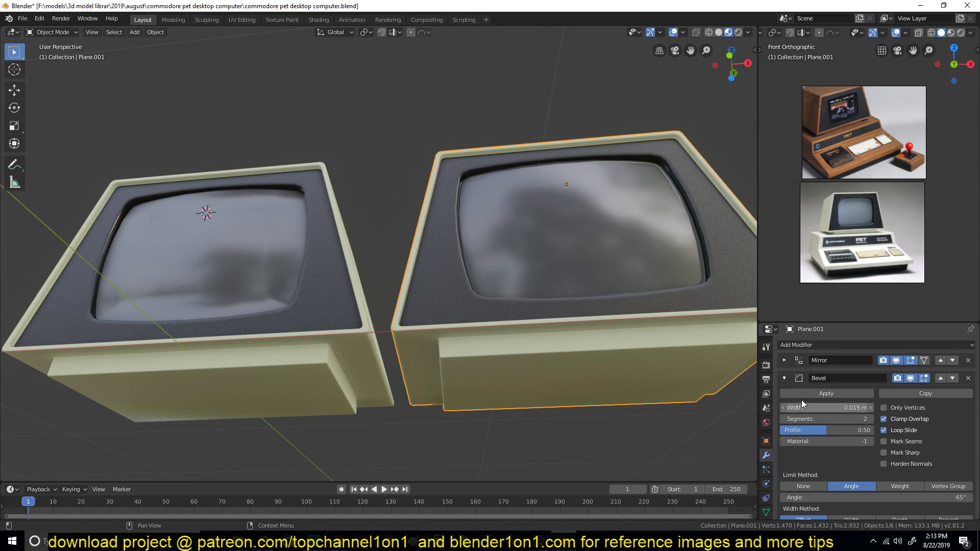
click(784, 377)
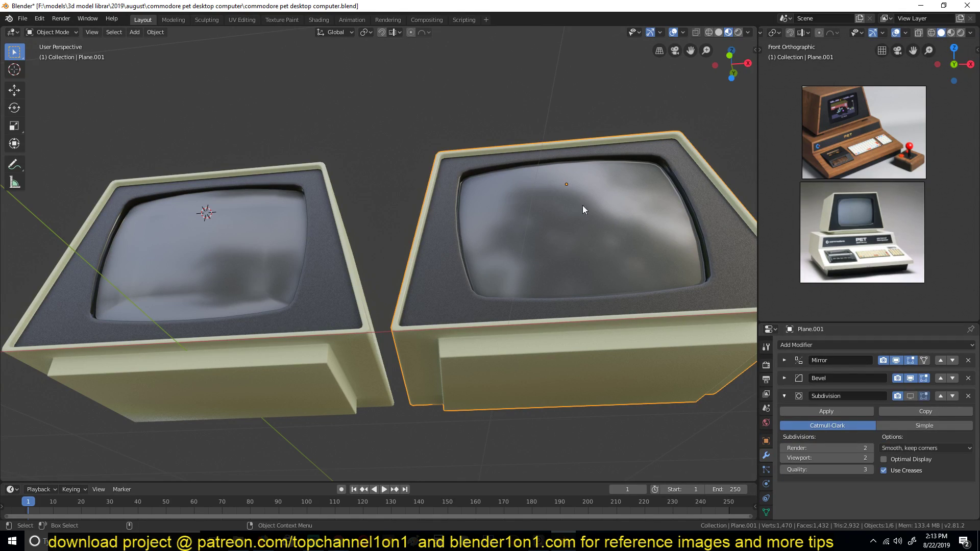
click(910, 396)
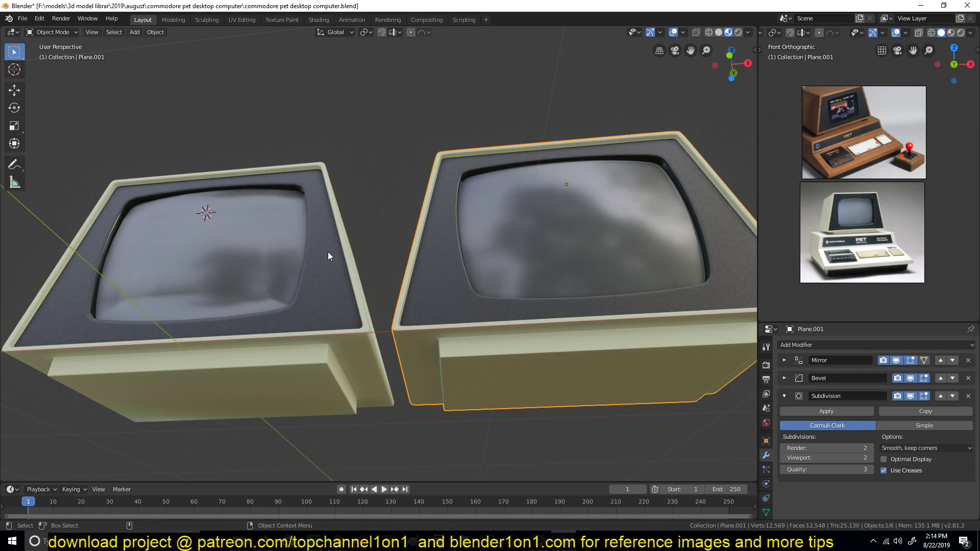
Step: View both monitors face-on beside the PET reference photo, then bring up the browser's PET image results
middle_drag(328, 251, 453, 284)
scroll(789, 177, up, 3)
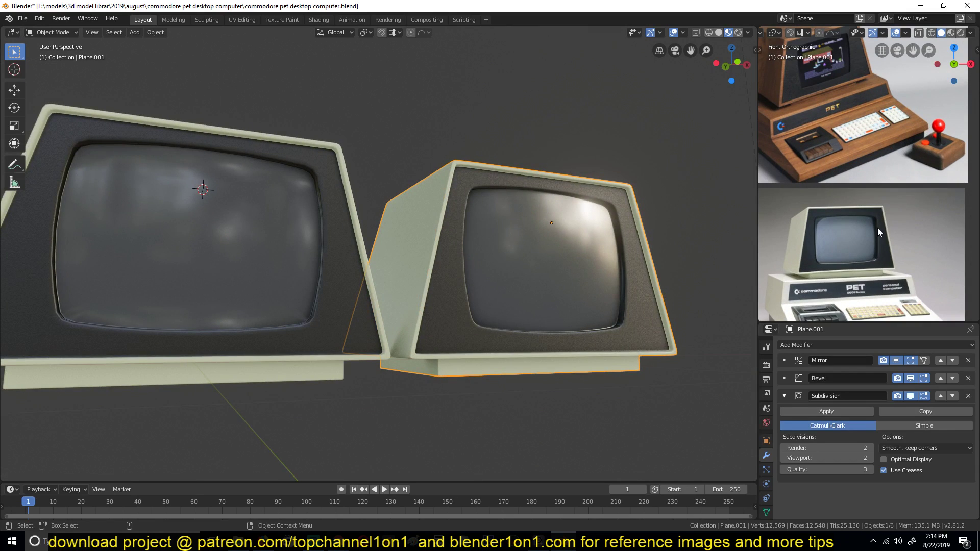
mouse_move(878, 228)
shift+middle_down()
mouse_move(888, 181)
mouse_move(842, 203)
shift+middle_up()
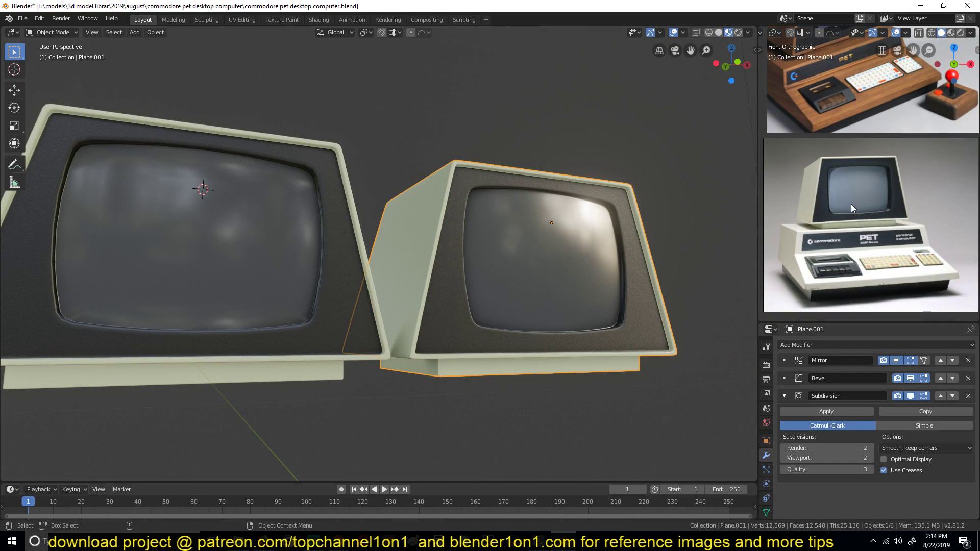
scroll(850, 250, up, 2)
scroll(865, 229, up, 2)
scroll(842, 245, up, 2)
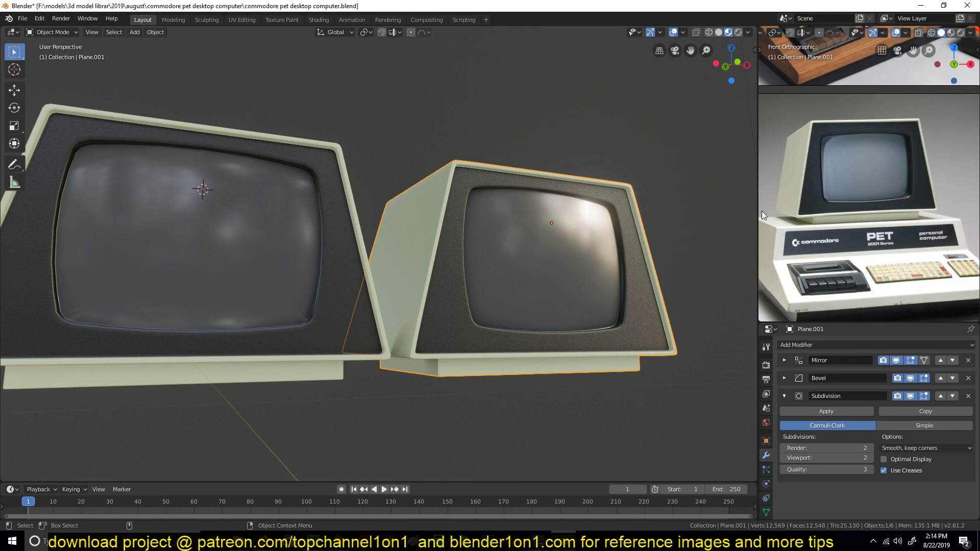
scroll(870, 155, down, 2)
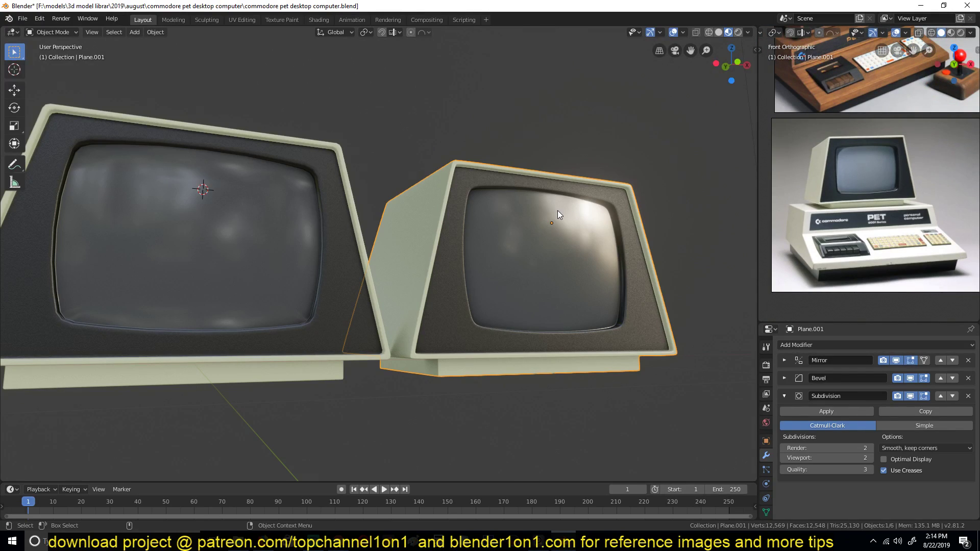
middle_drag(557, 211, 521, 210)
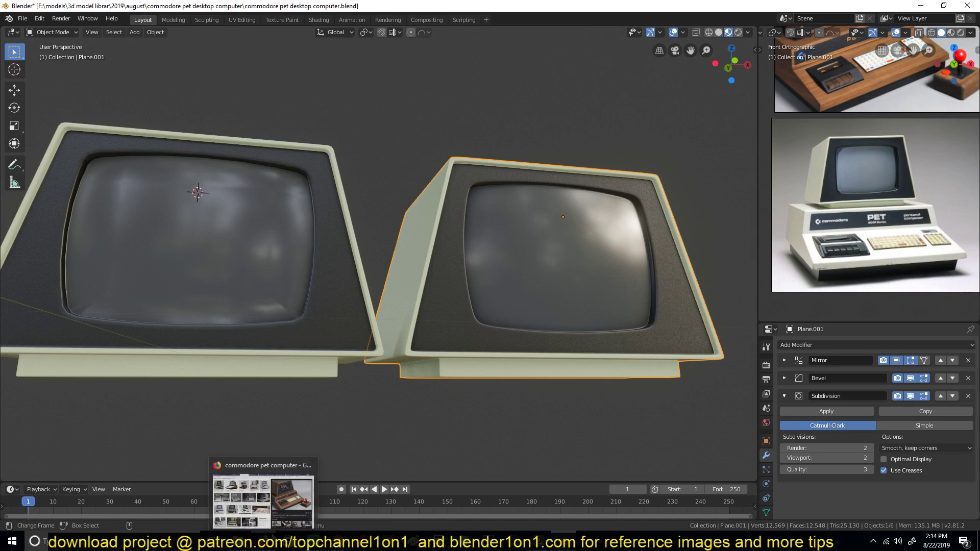
click(262, 502)
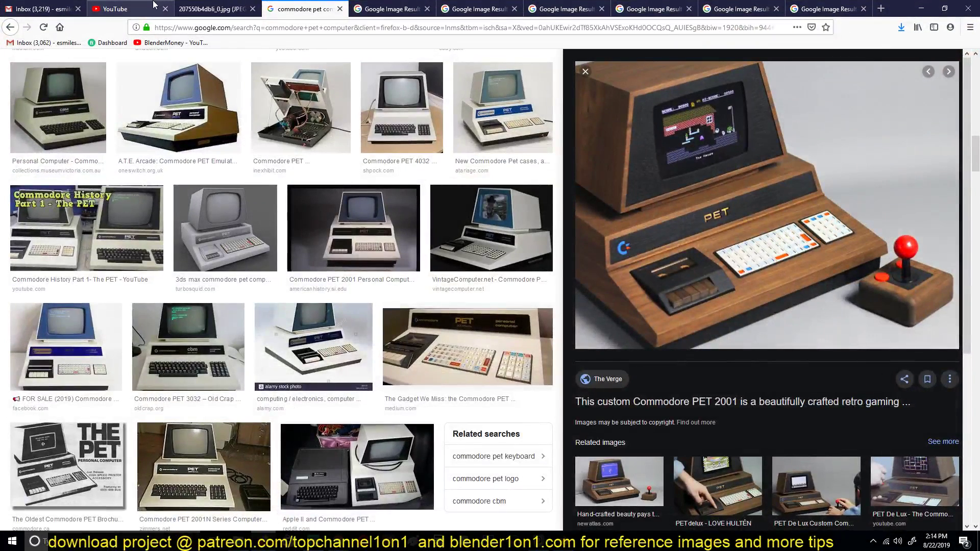
Step: Bring the BlenderMoney YouTube channel's Videos page to the front in Firefox
click(153, 5)
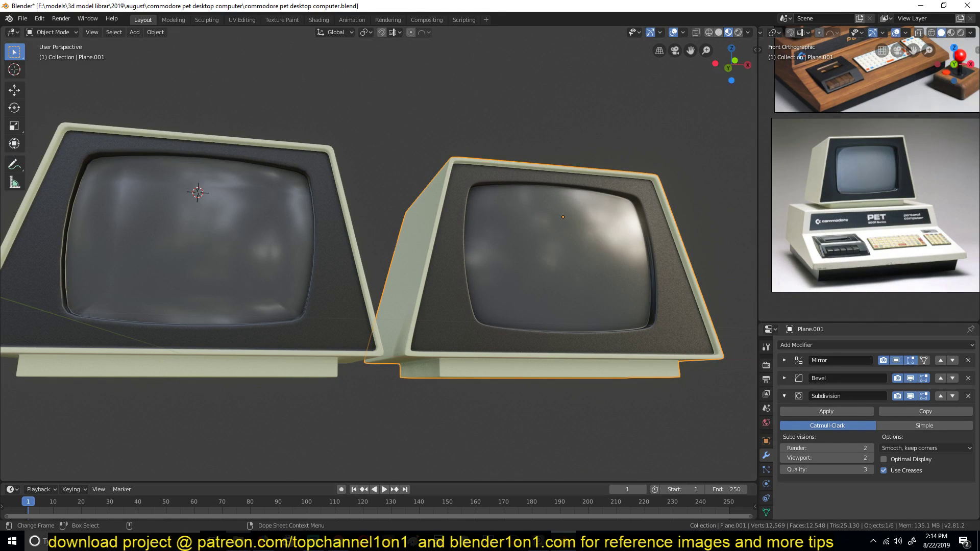
key(alt+Tab)
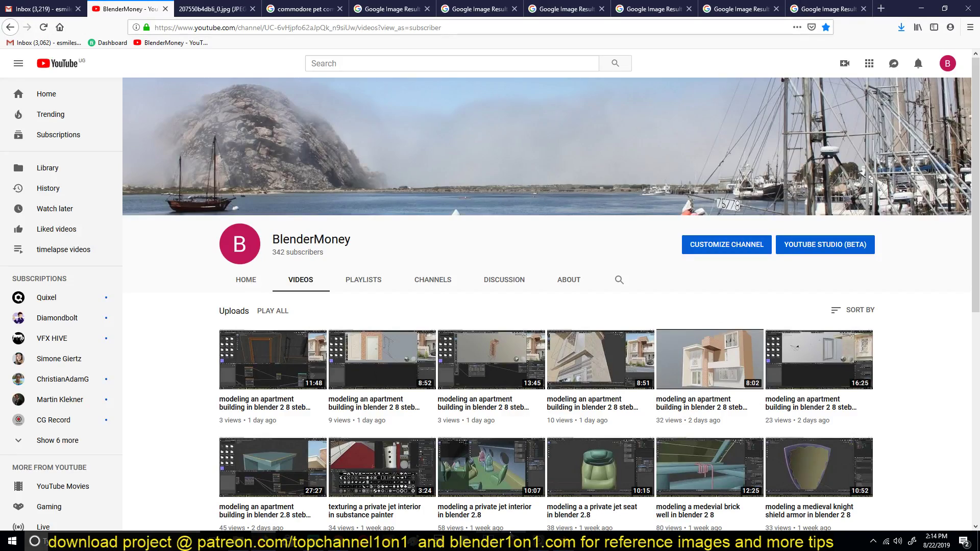